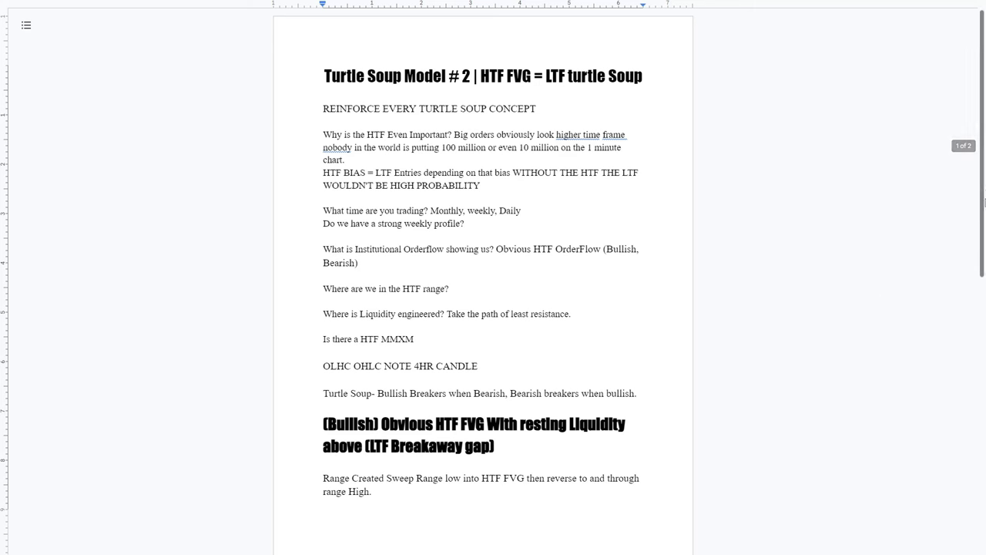
Step: Review the Turtle Soup Model # 2 notes on HTF bias, institutional order flow, liquidity and the bullish HTF FVG setup
drag(984, 192, 979, 282)
drag(595, 460, 262, 465)
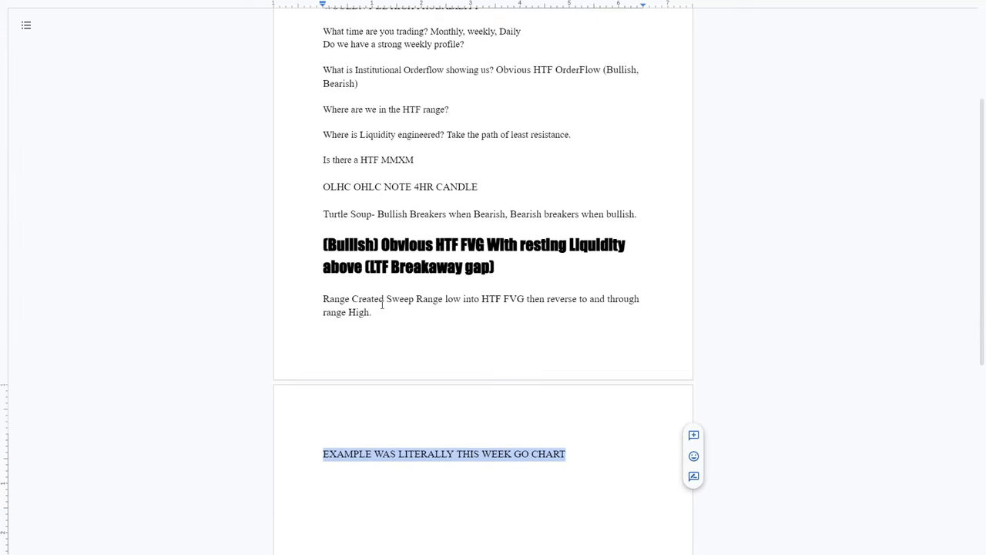
drag(599, 460, 320, 453)
drag(598, 458, 302, 461)
scroll(964, 231, up, 2)
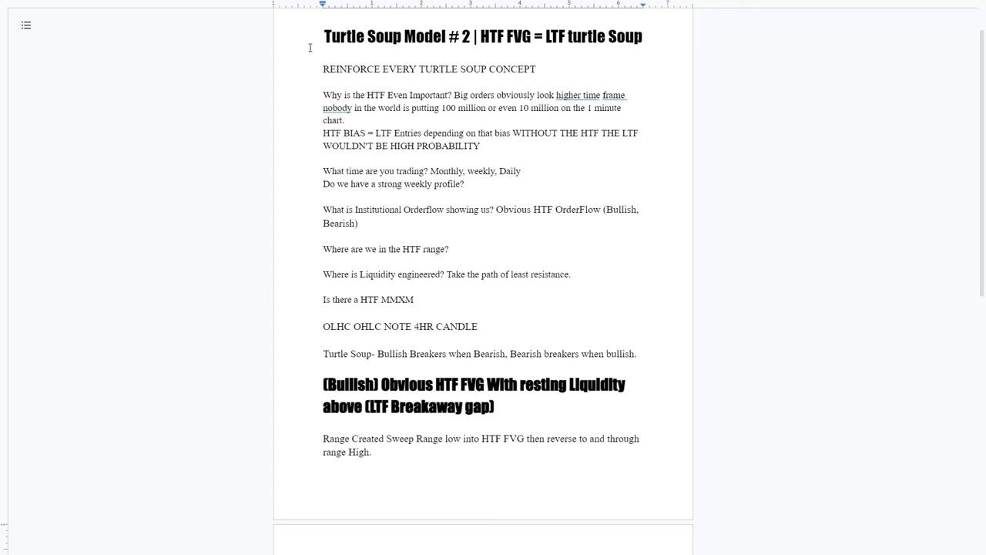
drag(310, 47, 666, 465)
click(276, 402)
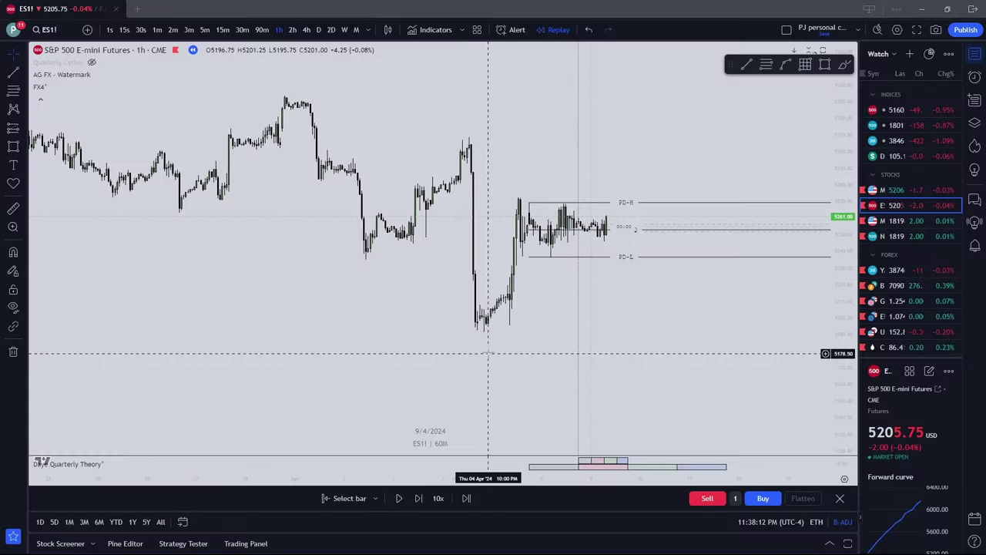
Step: Examine the S&P 500 E-mini 1-hour chart in TradingView from early March to 9 April 2024, including the sharp drop and recovery
scroll(485, 296, right, 3)
scroll(481, 296, left, 3)
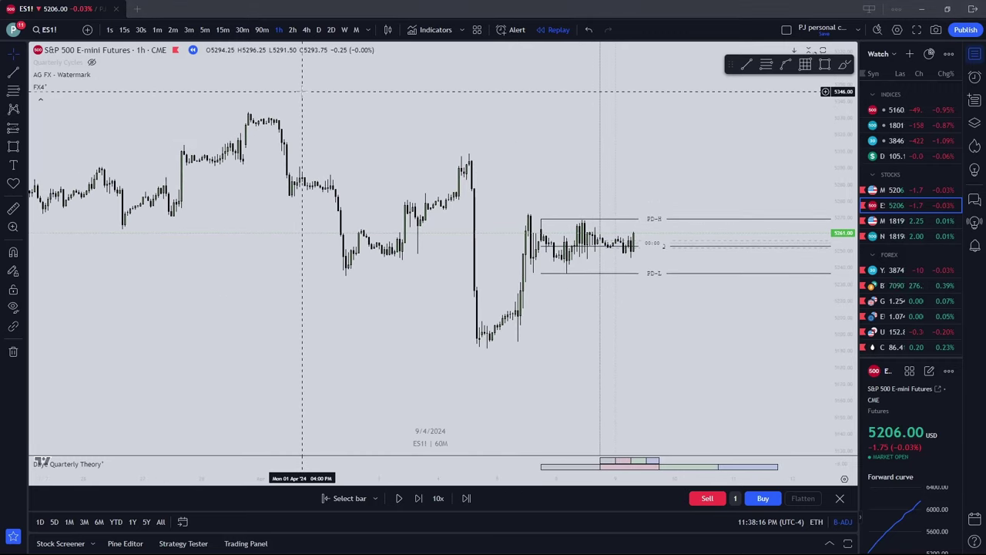
scroll(492, 162, left, 3)
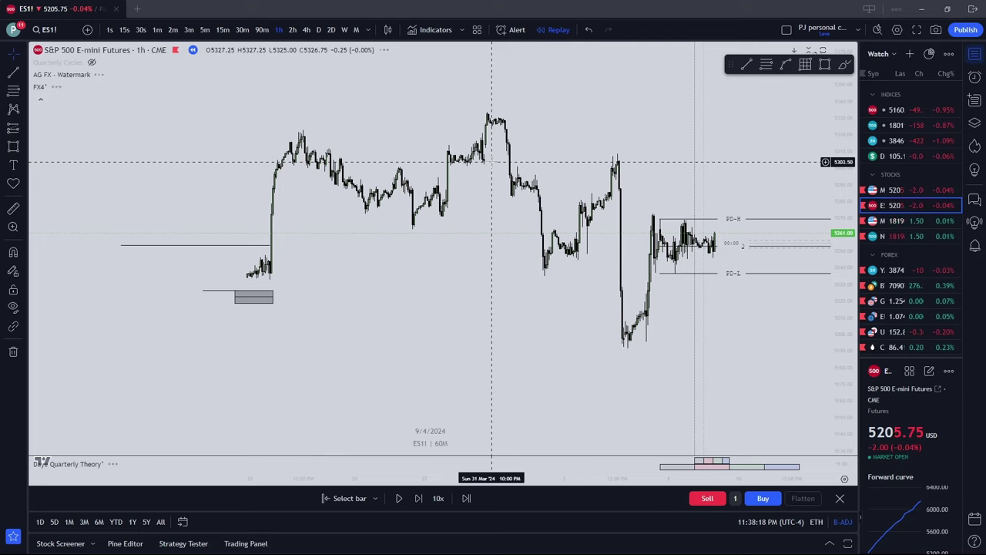
scroll(492, 162, down, 3)
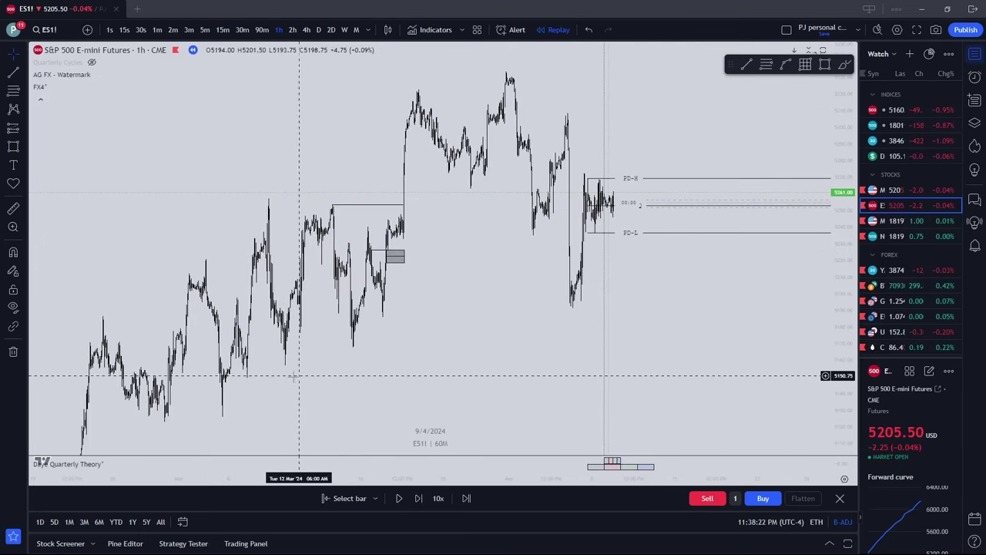
scroll(529, 353, left, 2)
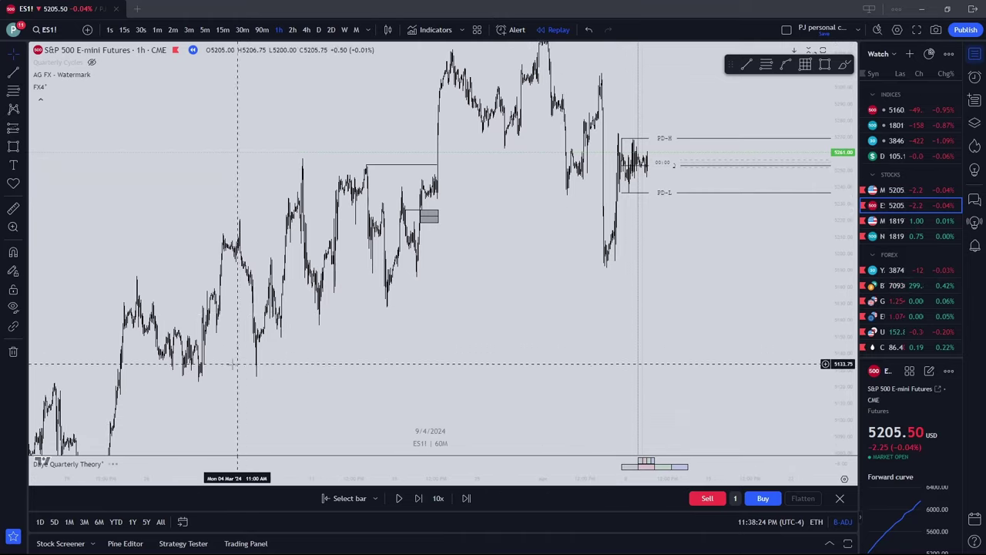
scroll(354, 308, up, 4)
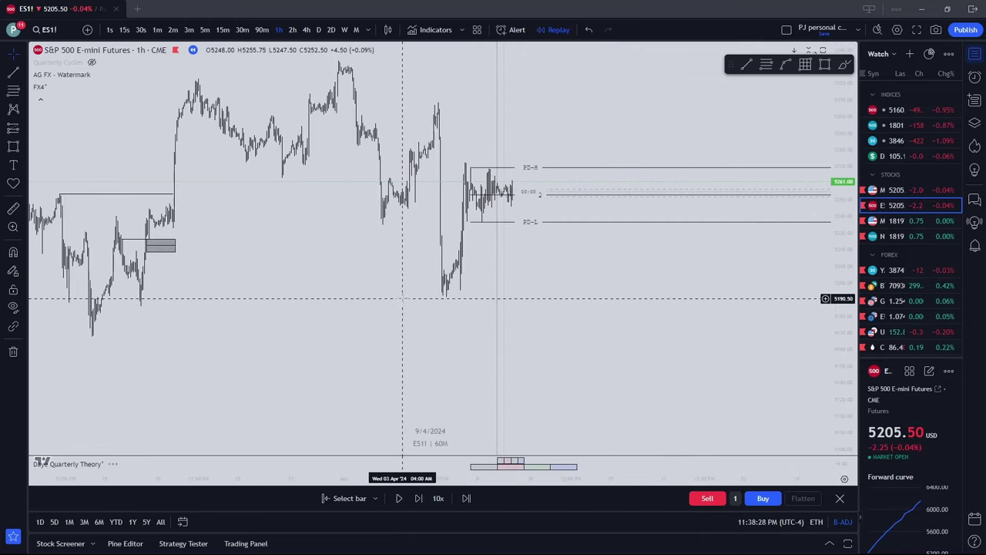
scroll(215, 323, up, 2)
drag(215, 324, 482, 317)
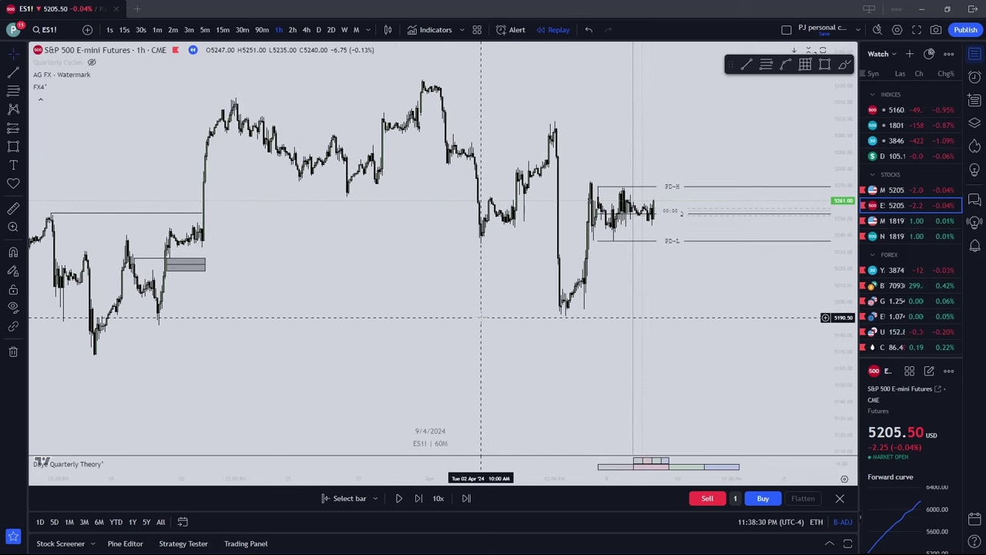
scroll(638, 282, up, 2)
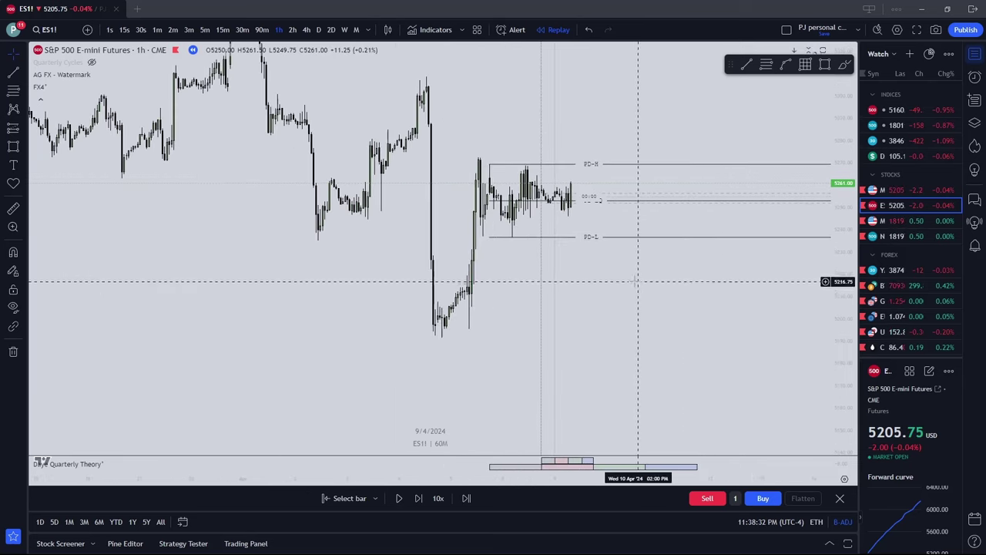
drag(638, 282, 542, 315)
scroll(617, 356, up, 1)
scroll(540, 306, up, 1)
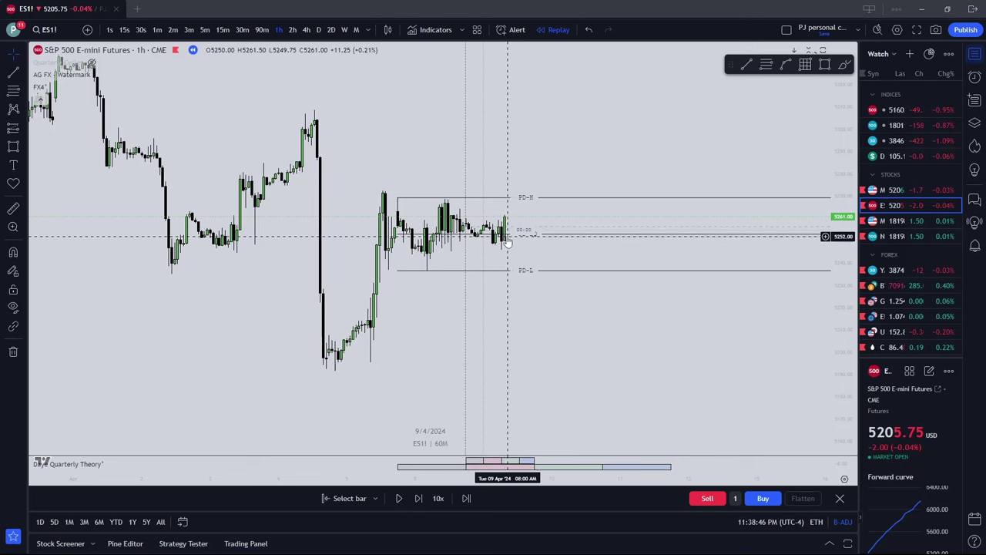
Step: Advance the bar replay by one 1-hour candle and change the chart to the 15-minute timeframe
click(418, 499)
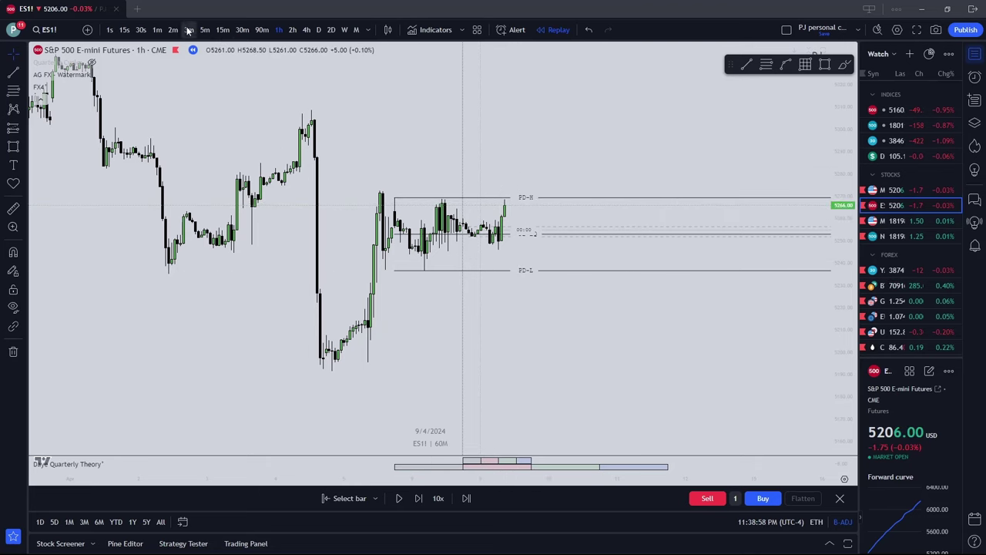
click(223, 29)
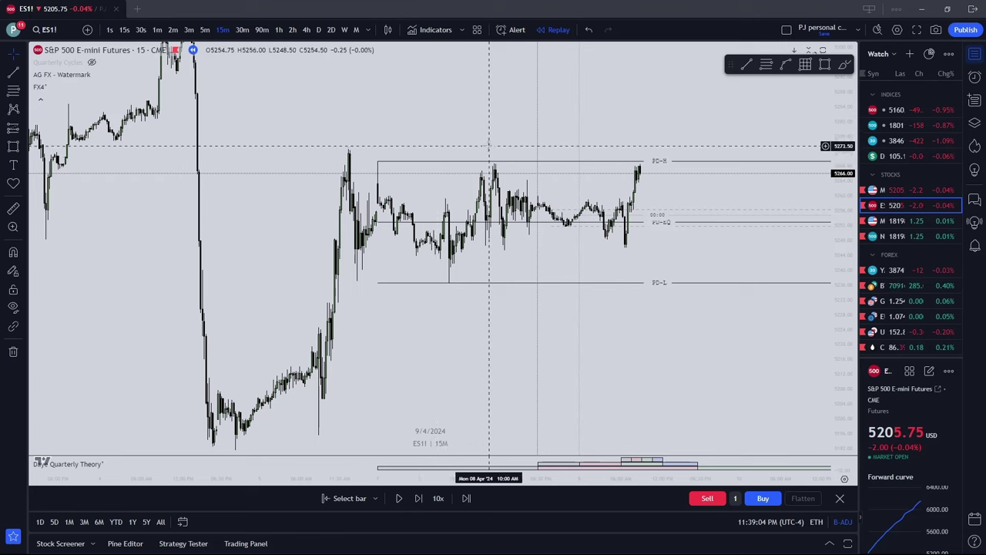
Step: Examine the 15-minute range between PD-H and PD-L, the highs near PD-H and the preceding rally
drag(452, 143, 557, 216)
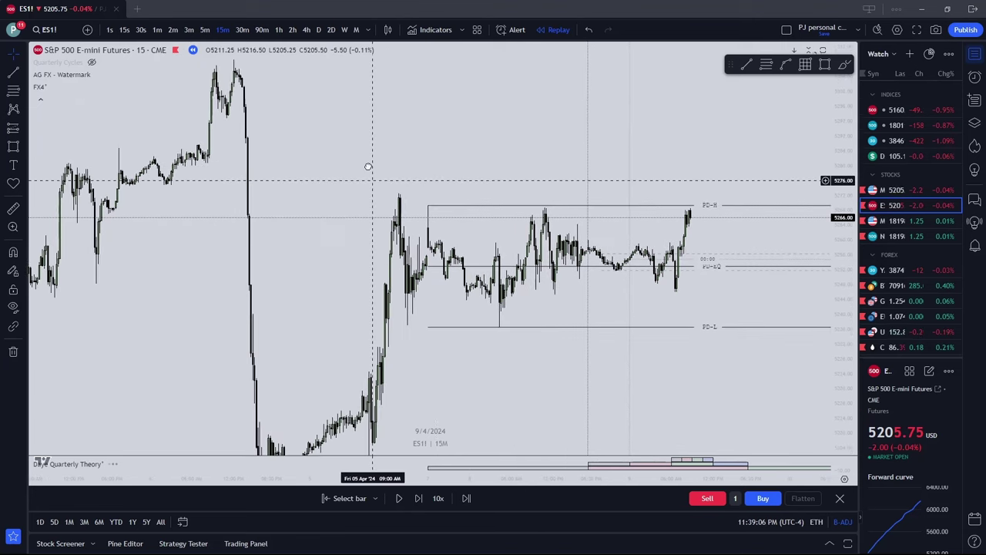
drag(365, 165, 293, 153)
scroll(347, 192, down, 1)
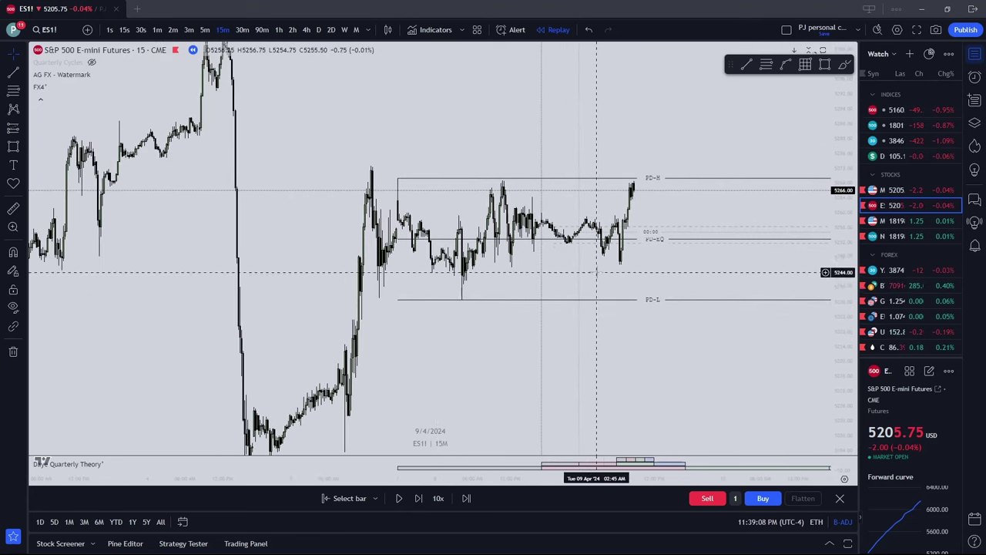
drag(599, 273, 594, 286)
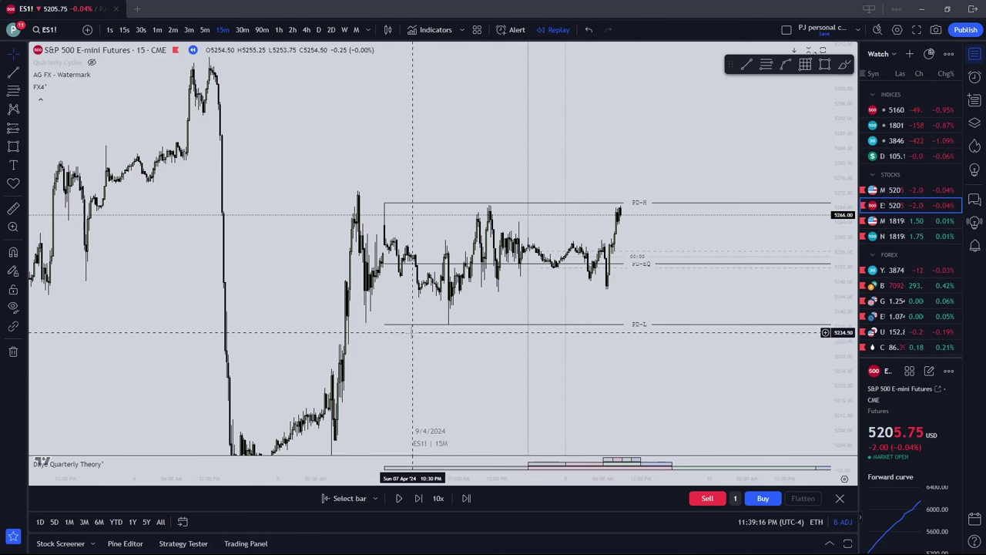
drag(395, 388, 393, 334)
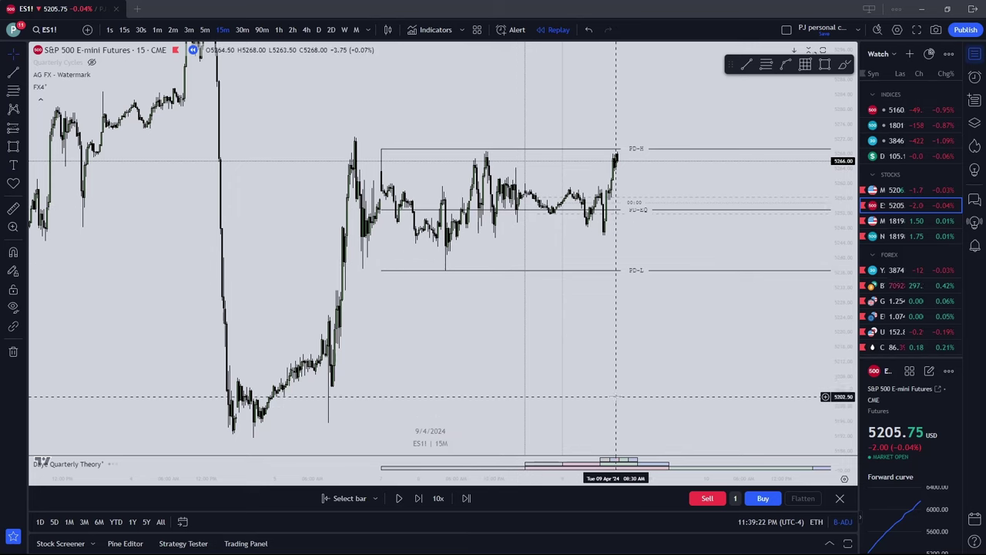
drag(633, 221, 616, 282)
scroll(601, 302, up, 2)
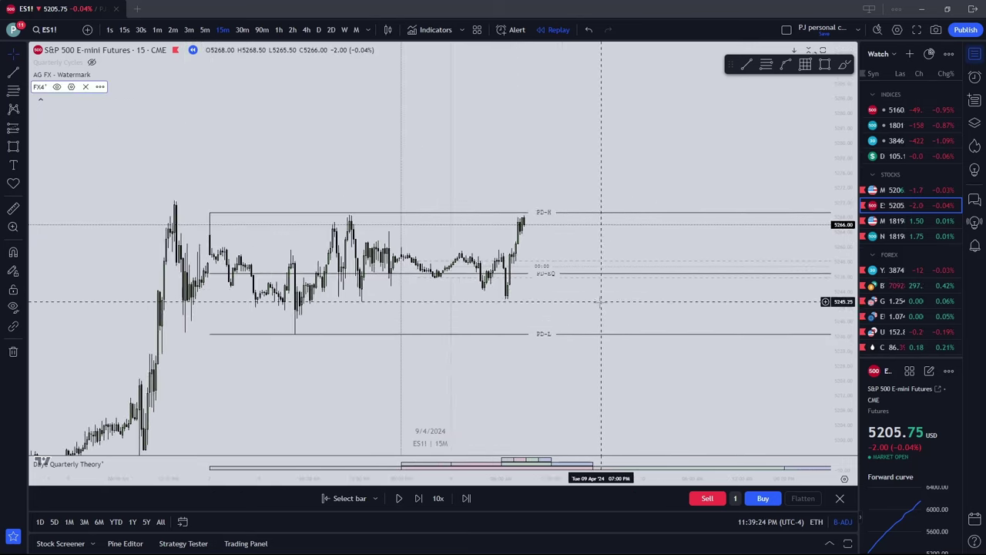
scroll(601, 302, up, 1)
drag(586, 312, 627, 275)
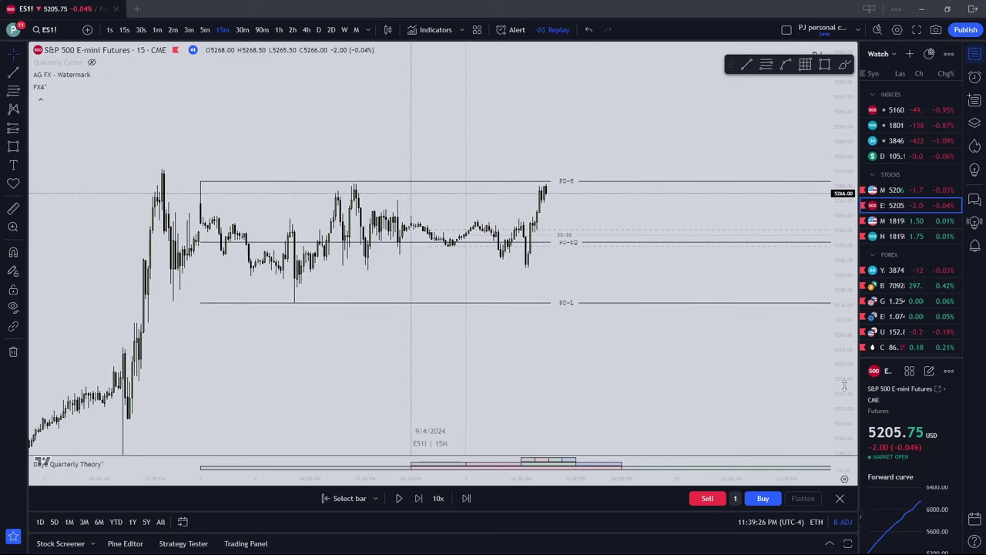
drag(844, 385, 845, 369)
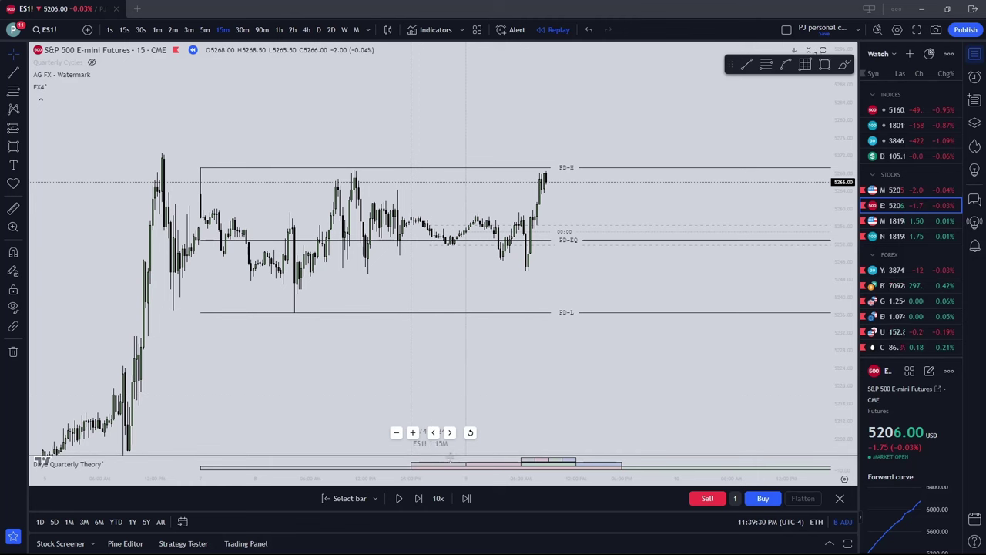
drag(498, 280, 514, 291)
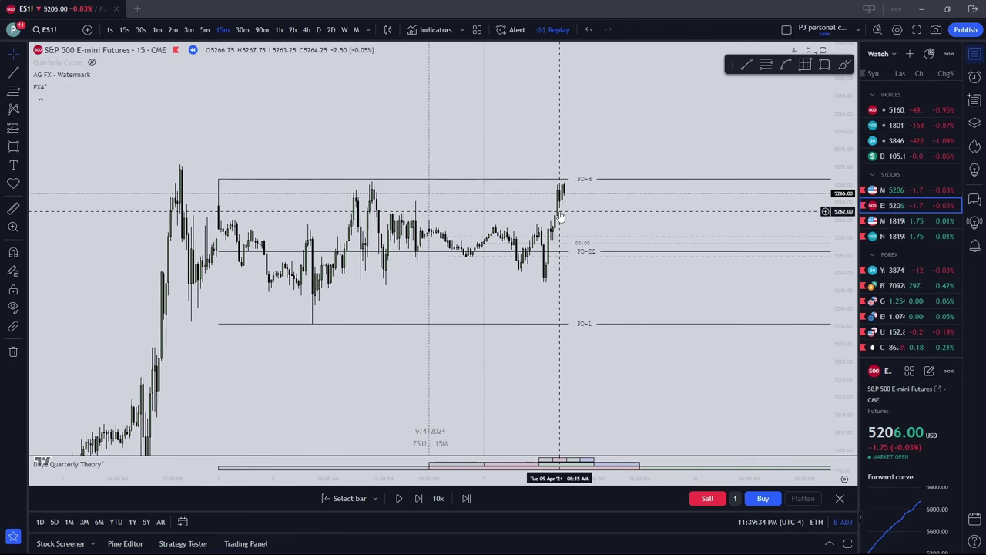
scroll(560, 218, down, 1)
drag(452, 223, 493, 219)
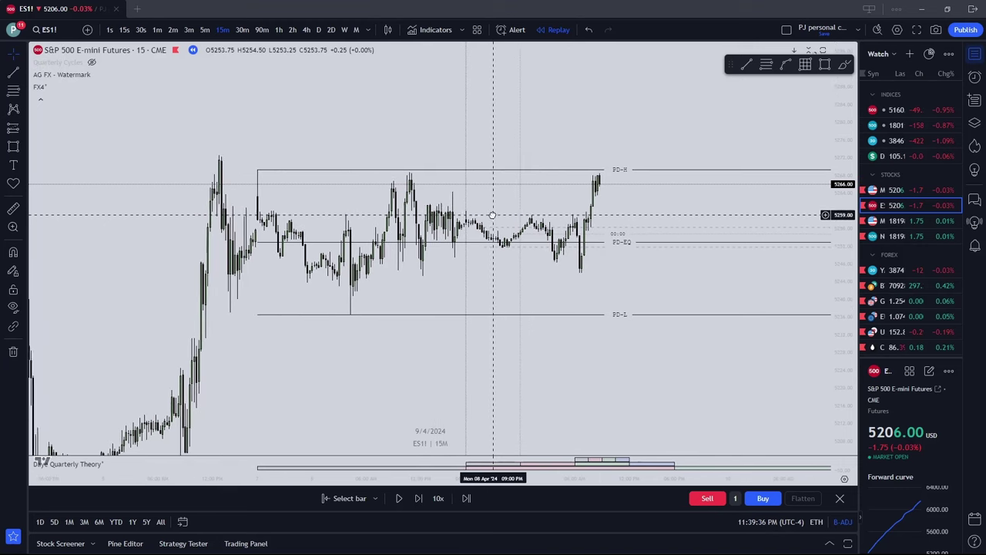
drag(229, 341, 258, 319)
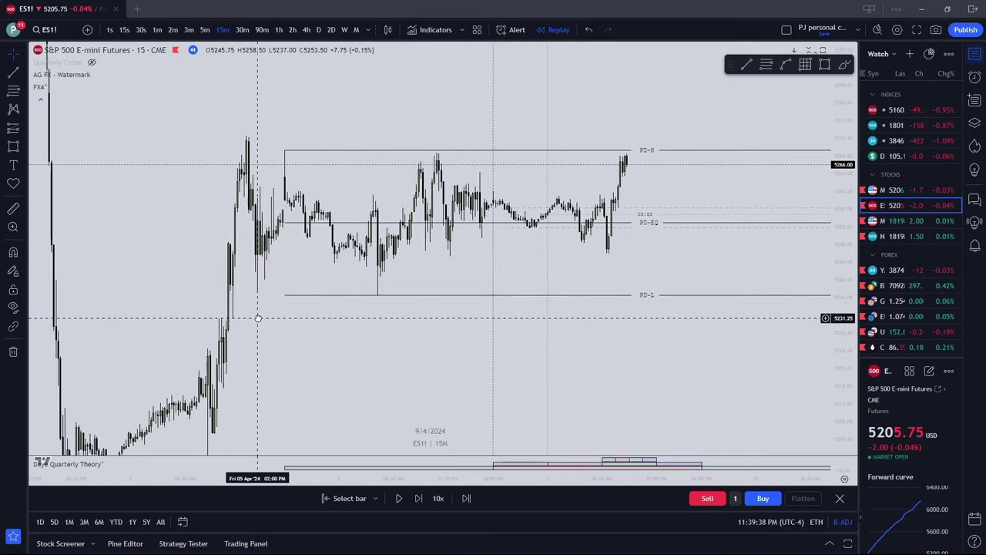
scroll(570, 328, down, 1)
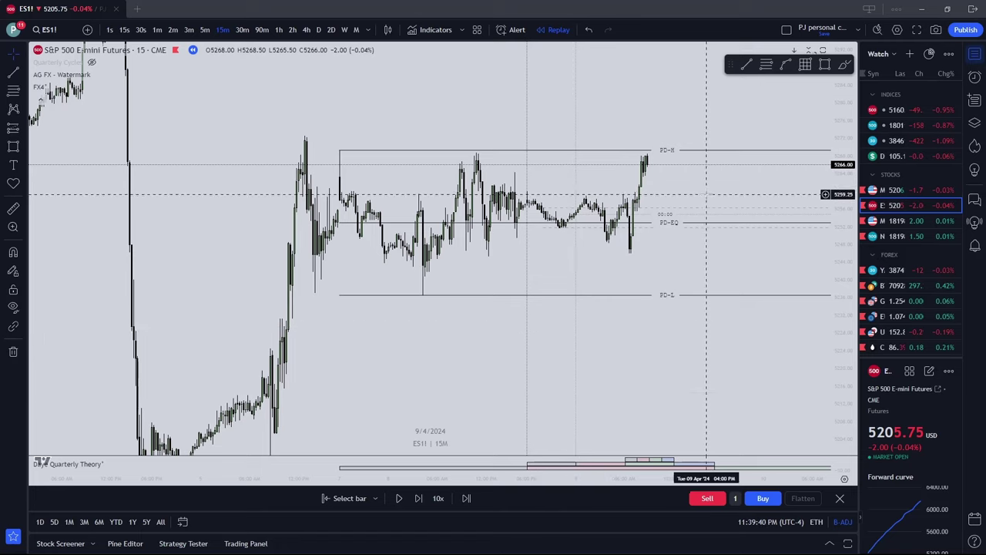
drag(679, 194, 689, 272)
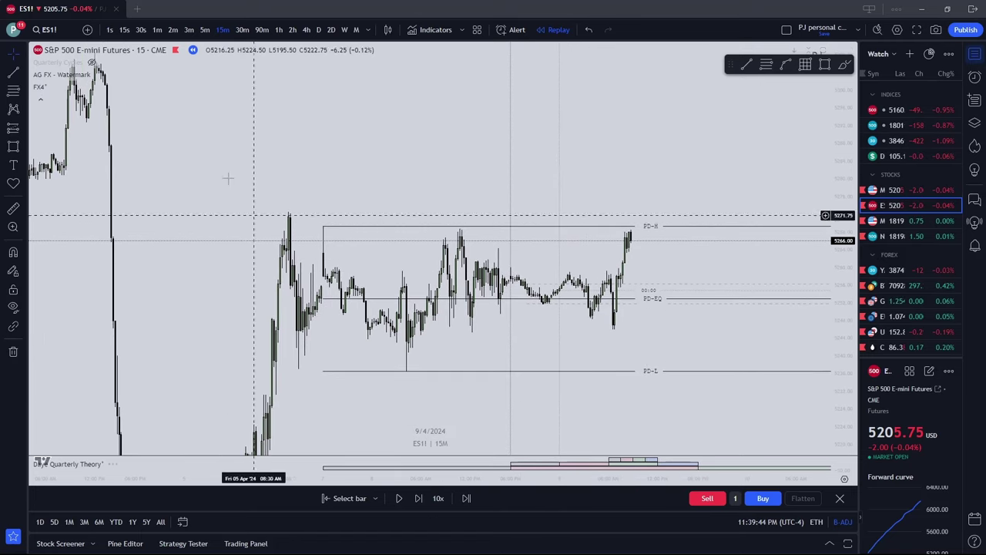
Step: Advance the replay on the 5-minute timeframe past PD-H and draw a trend line at 5272.50 from the 5 April high to the latest candle
click(205, 30)
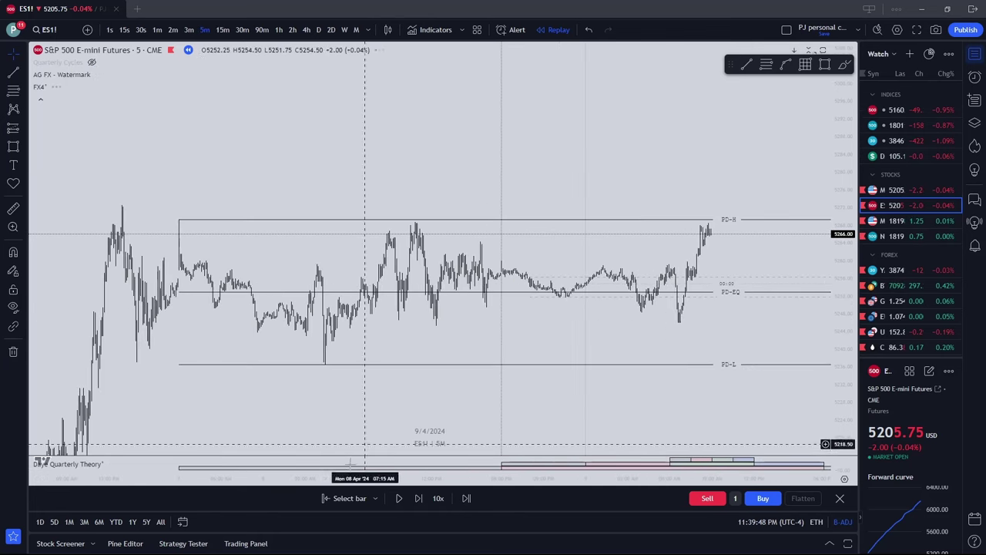
click(419, 497)
click(419, 497)
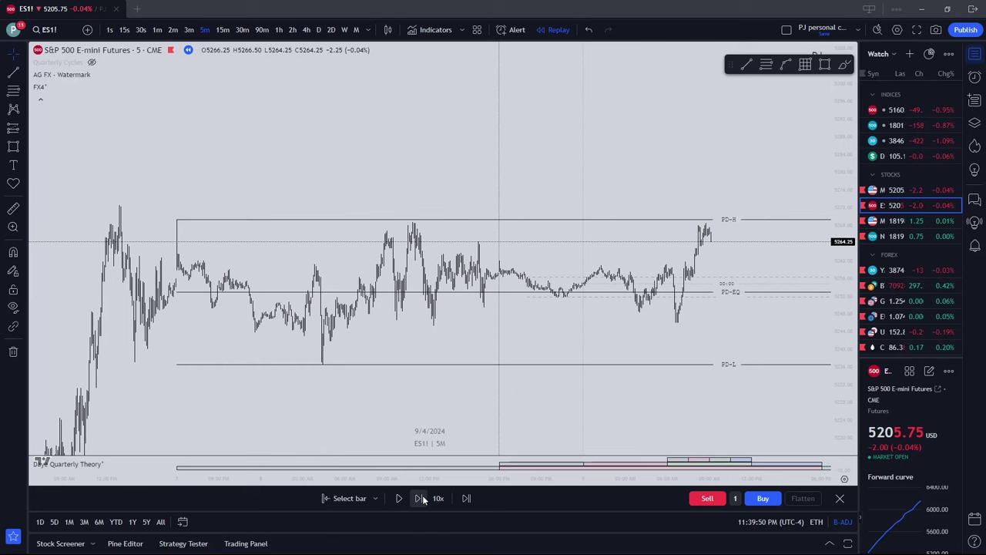
click(420, 498)
click(420, 498)
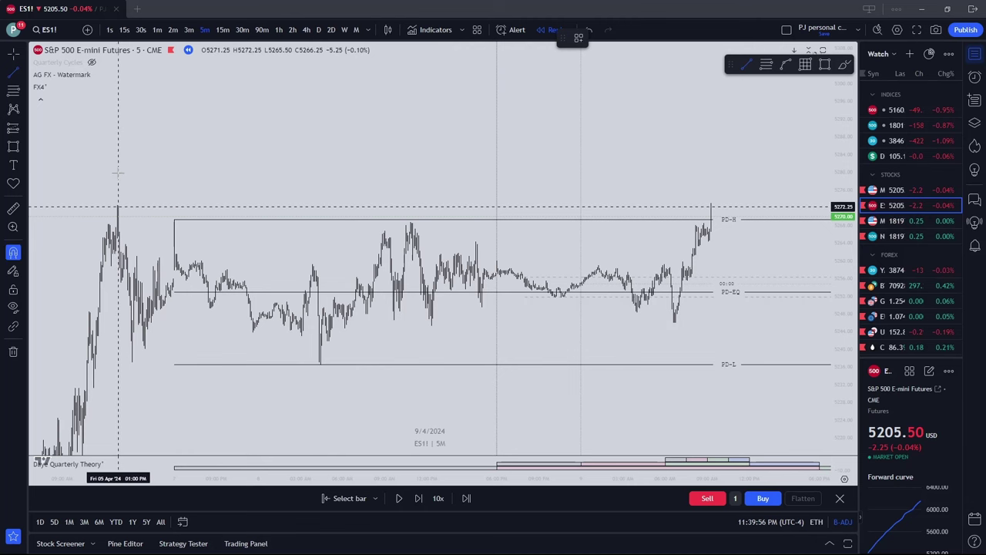
drag(117, 171, 708, 205)
Step: On the 4-hour timeframe, draw a rectangle over the gap of the 4 April drop, from about 5285.75 down to 5272.50
click(306, 29)
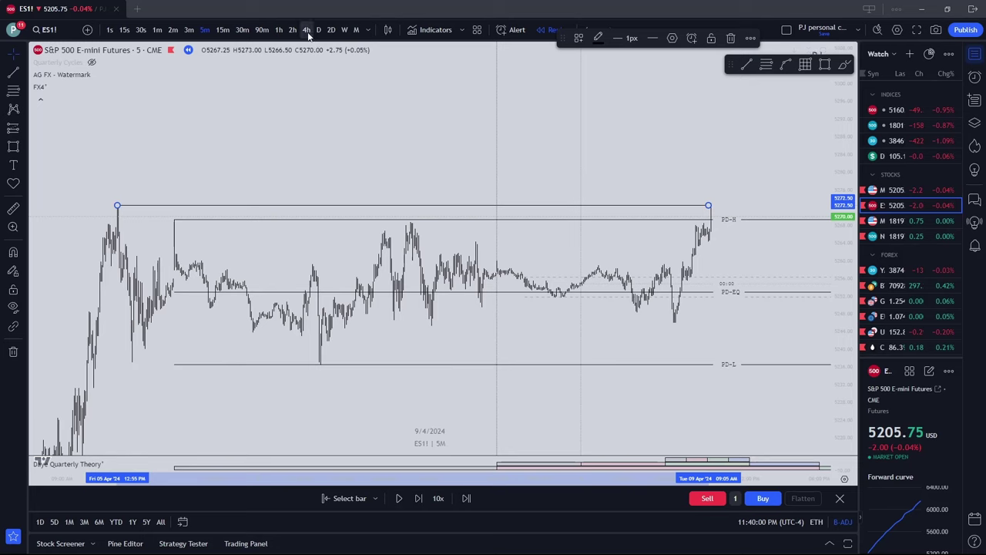
scroll(584, 245, up, 1)
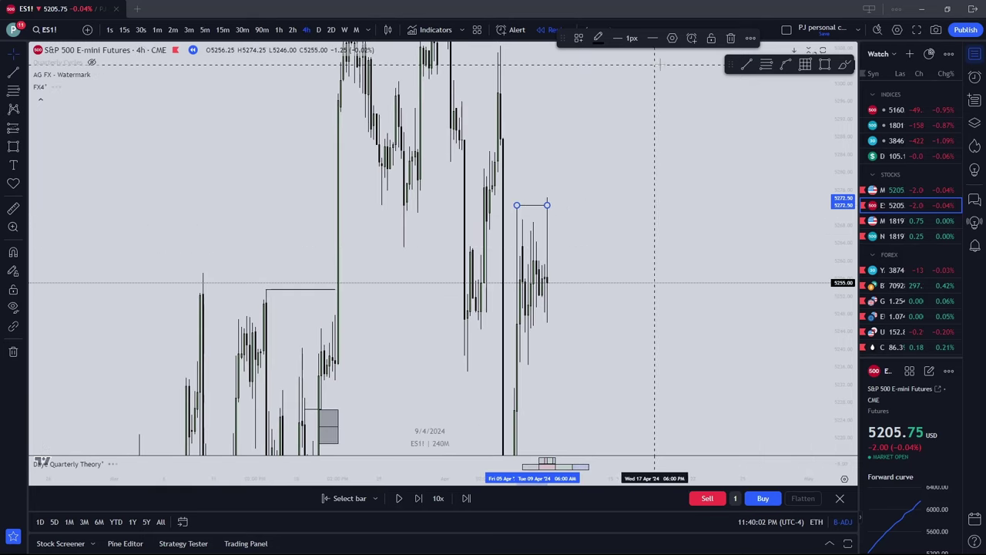
click(826, 67)
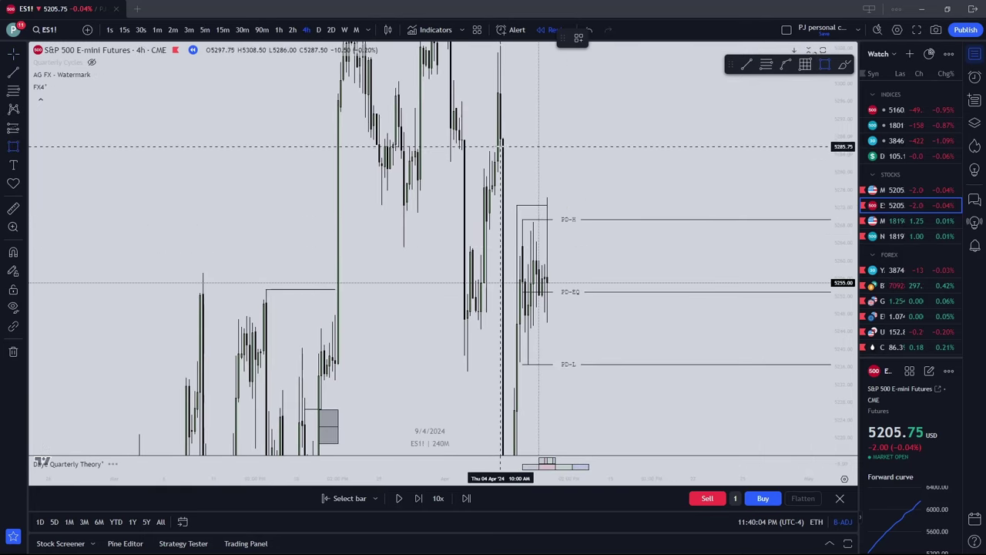
mouse_move(501, 145)
mouse_down()
mouse_move(517, 455)
mouse_move(517, 205)
mouse_move(644, 176)
mouse_up()
key(Escape)
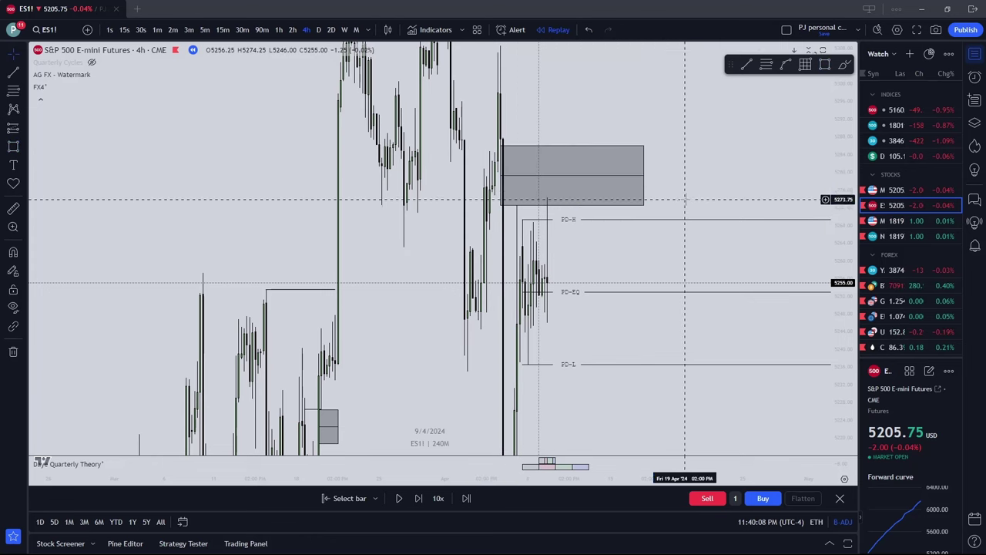
Step: On the 1-hour timeframe, draw a trend line at 5274.75 from the 3 April 8:00 PM candle to the latest 9 April candle
click(279, 30)
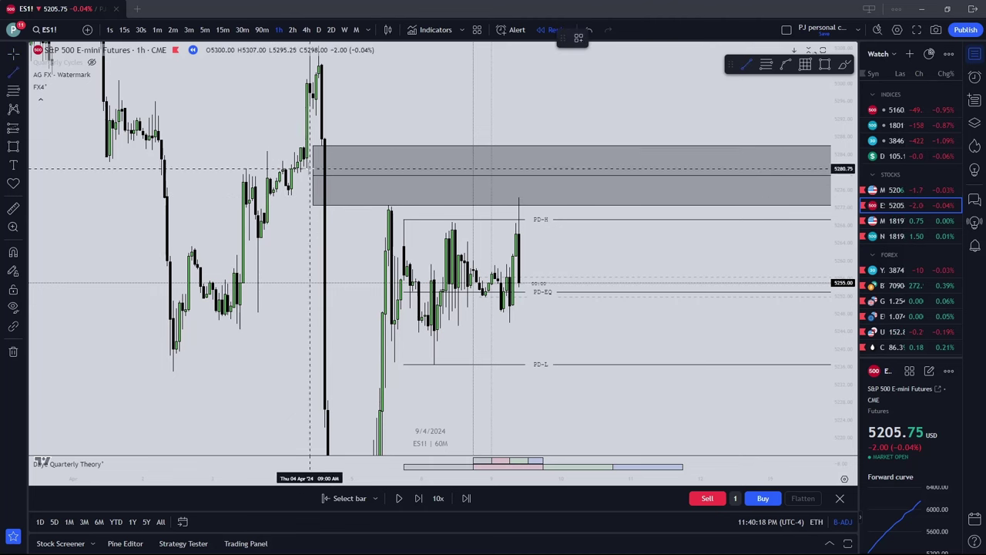
click(269, 194)
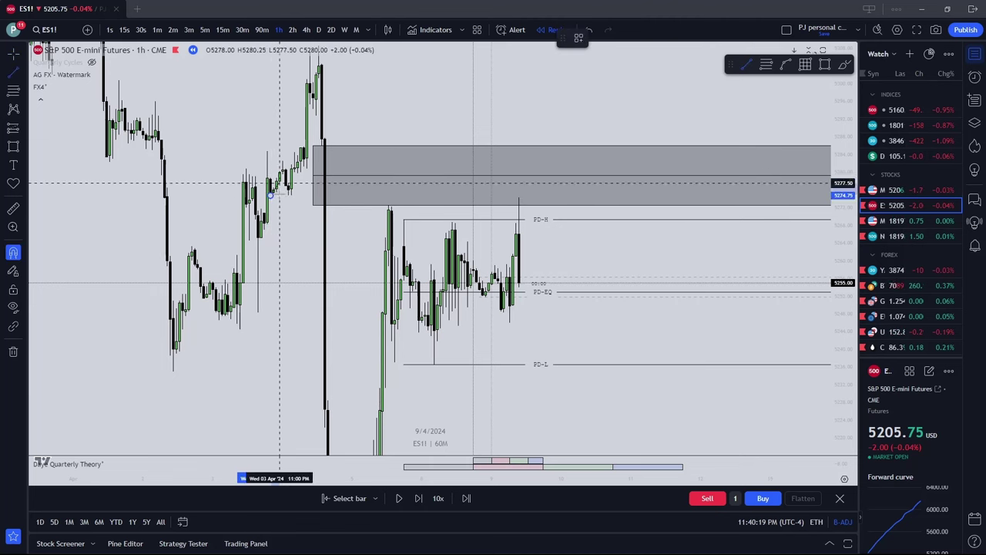
click(518, 195)
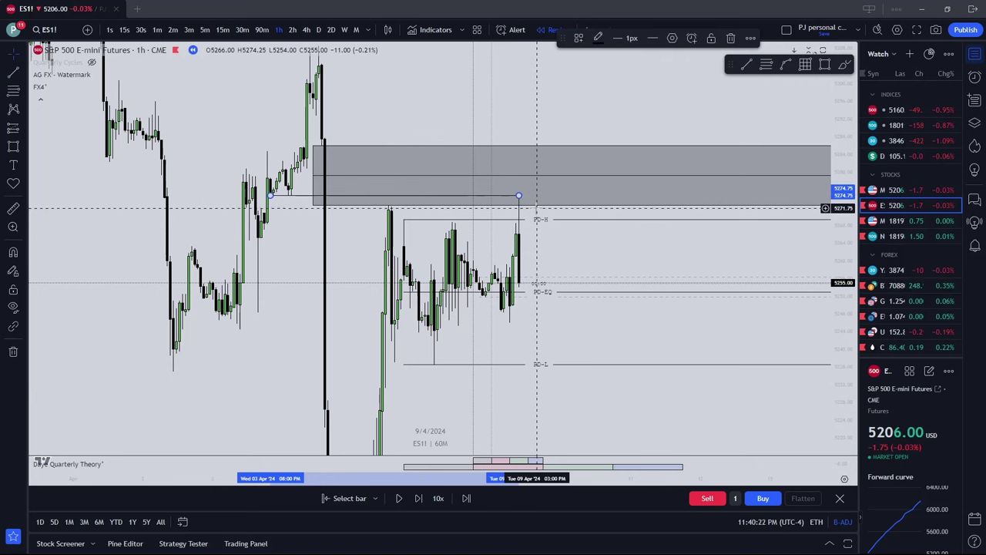
Step: On the 5-minute timeframe, apply the SMT drawing template with the turtle emoji to the trend line at 5274.75
click(538, 208)
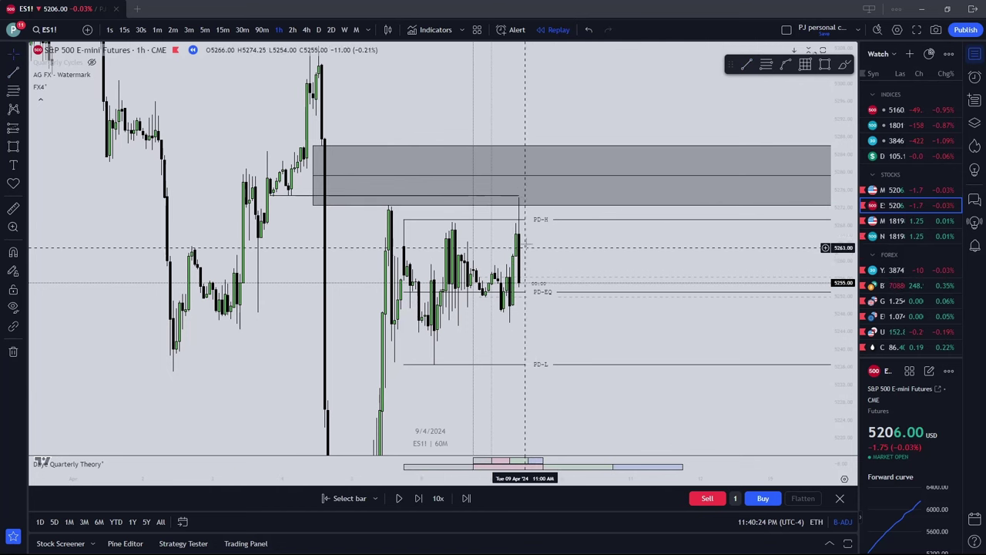
click(202, 30)
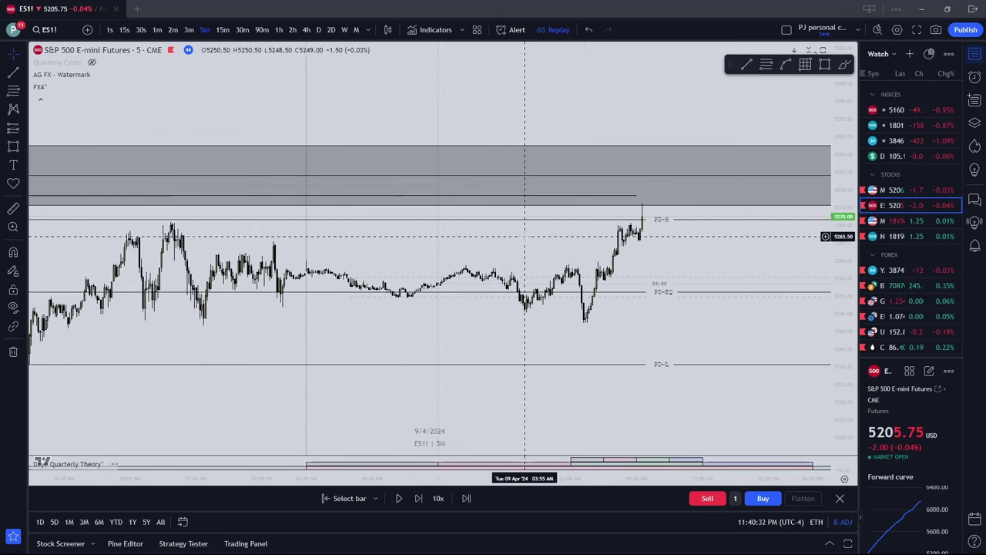
click(621, 190)
click(578, 38)
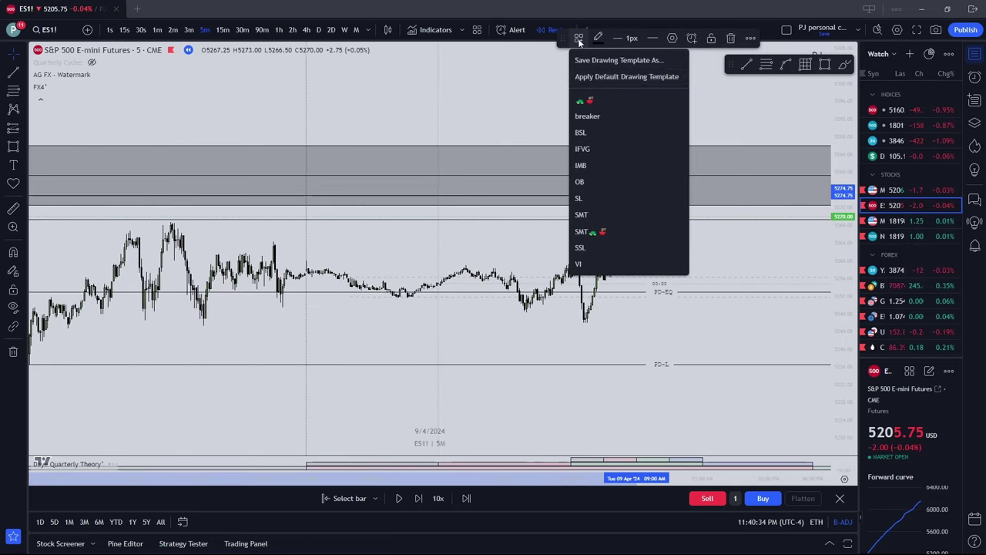
click(603, 232)
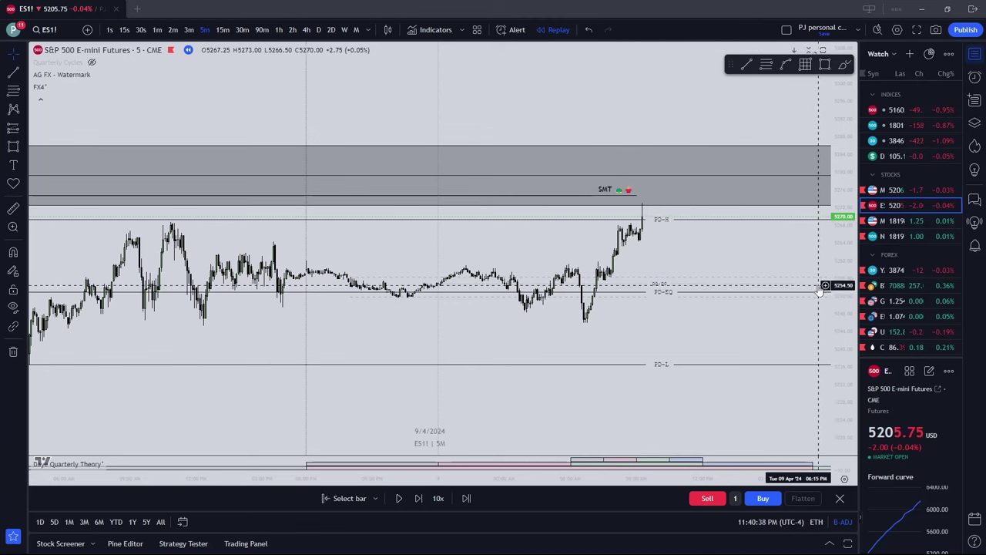
Step: Examine the SMT line, the gap rectangle and the PD-H sweep, and compare them with the wider price swings on the 1-hour timeframe
scroll(799, 287, up, 1)
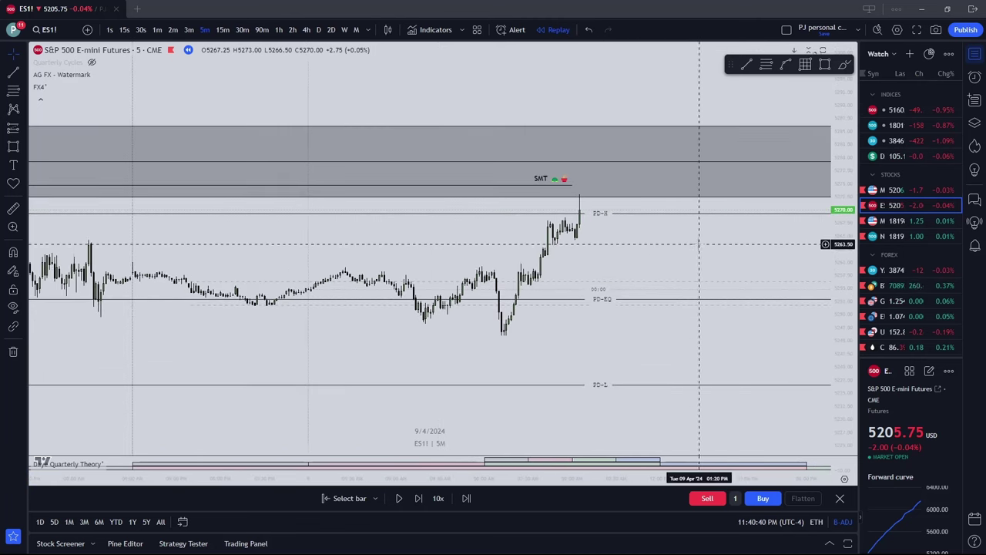
scroll(699, 243, up, 1)
scroll(655, 258, down, 2)
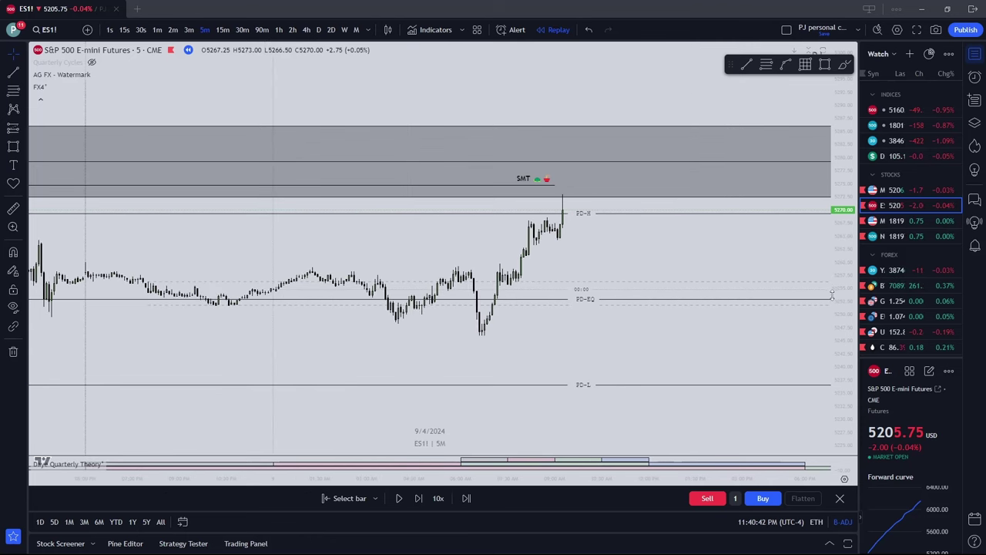
scroll(654, 287, down, 2)
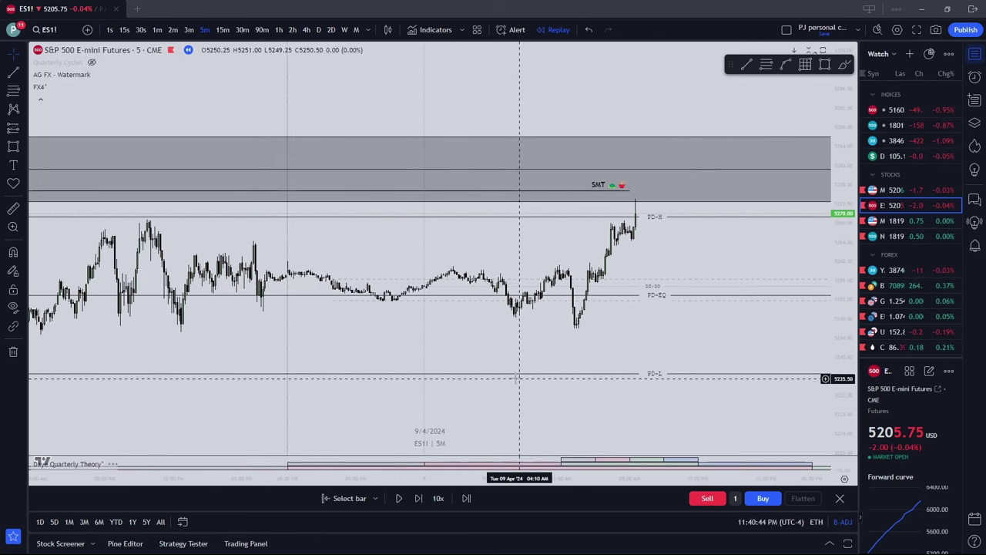
click(279, 31)
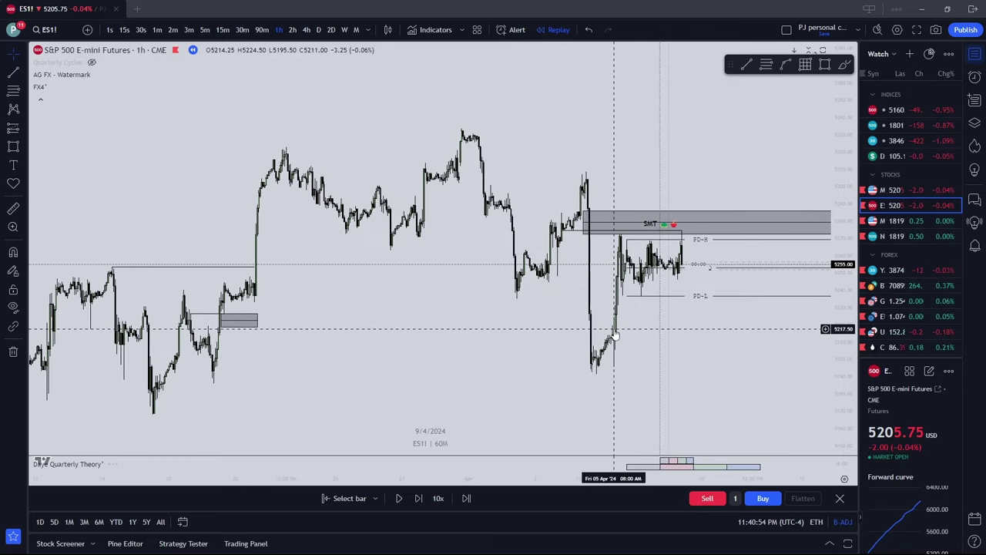
scroll(624, 339, up, 3)
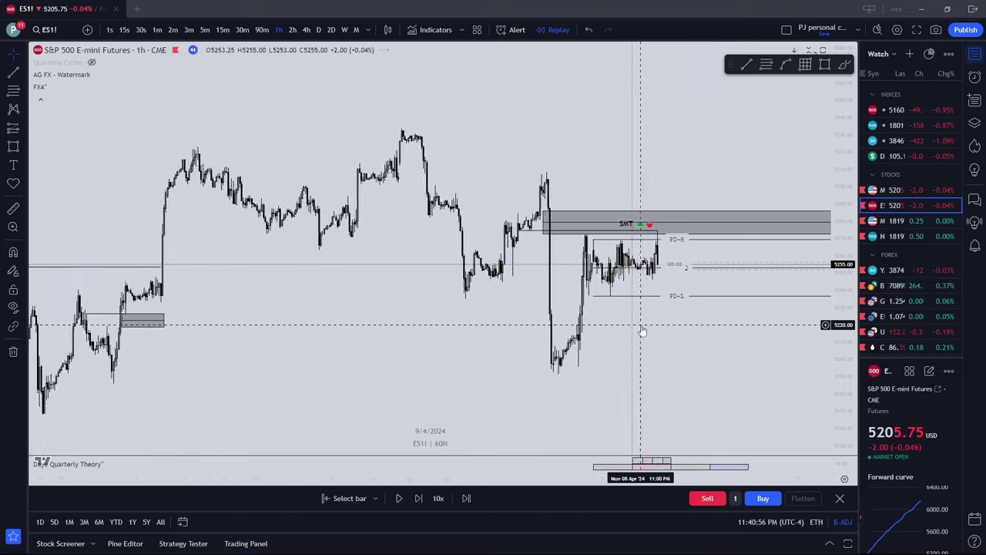
drag(632, 295, 550, 262)
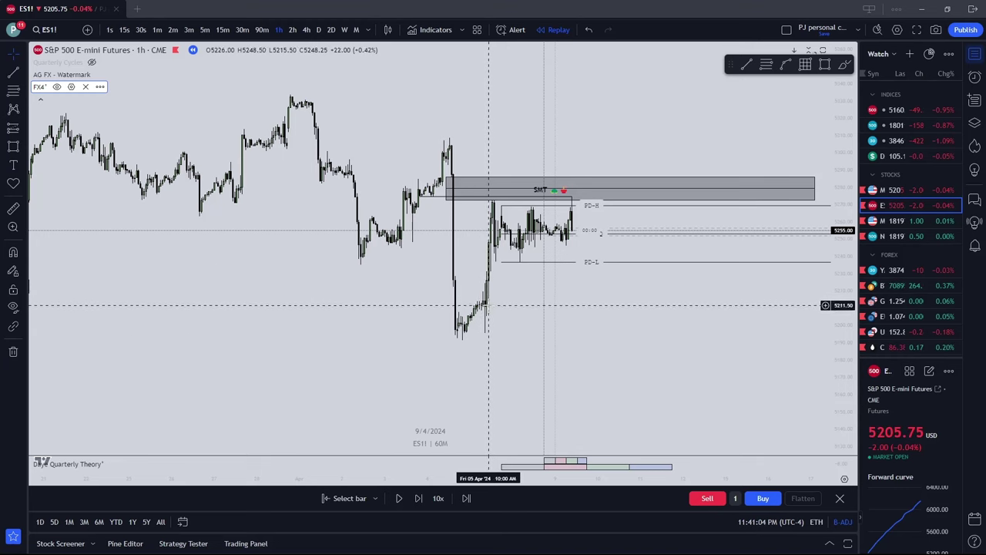
scroll(519, 238, up, 2)
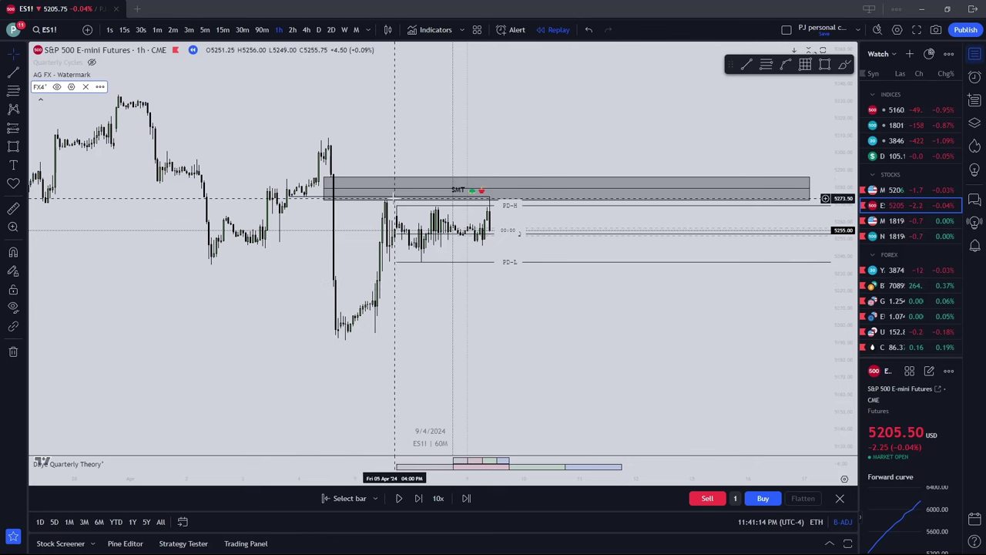
Step: On the 5-minute timeframe, advance the replay candle by candle around PD-H and sell 1 contract at 5270.25
click(205, 29)
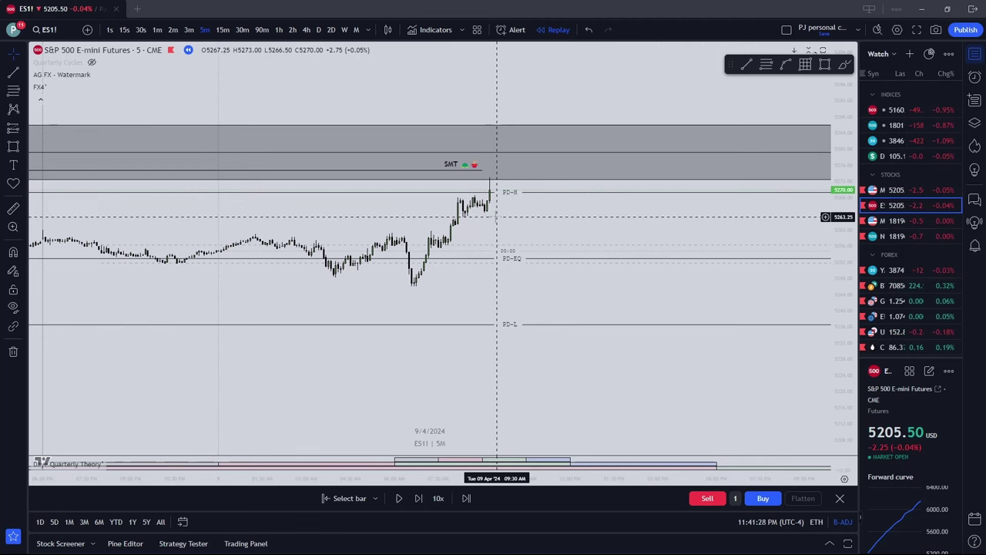
click(419, 499)
click(419, 499)
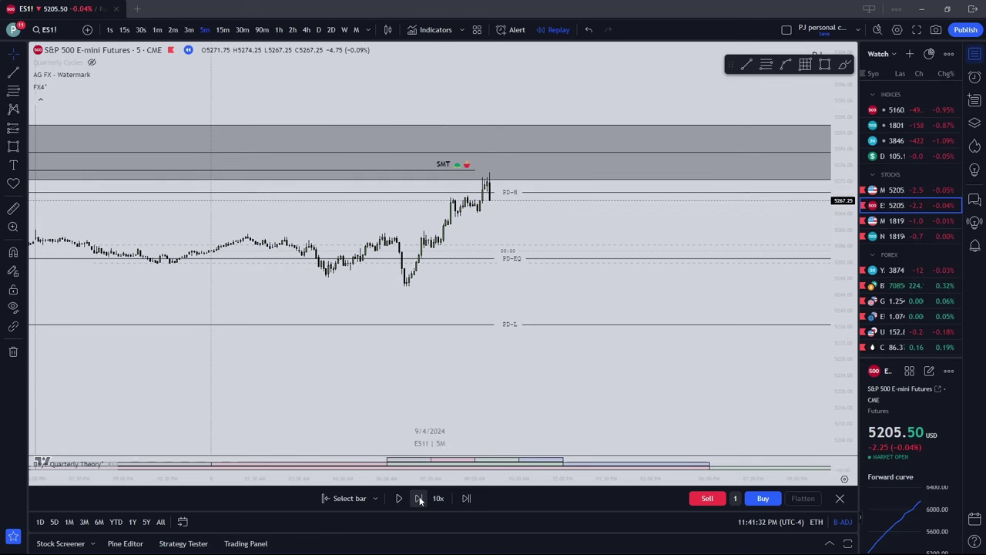
click(420, 499)
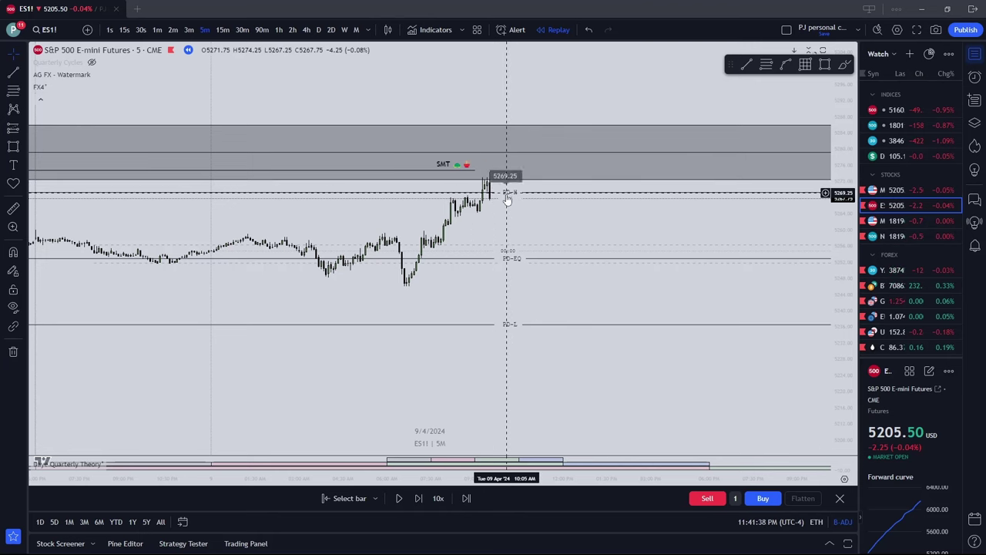
click(419, 499)
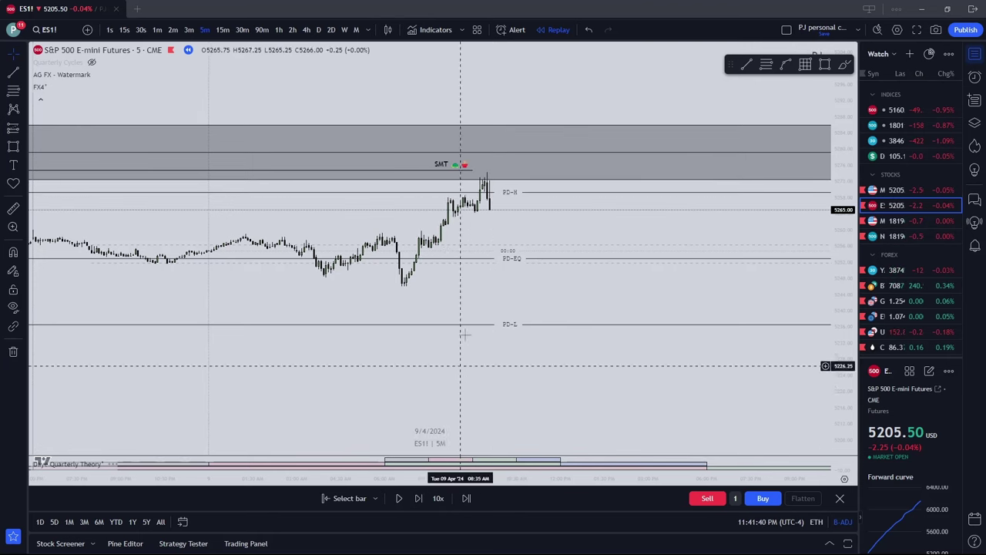
key(shift+Right)
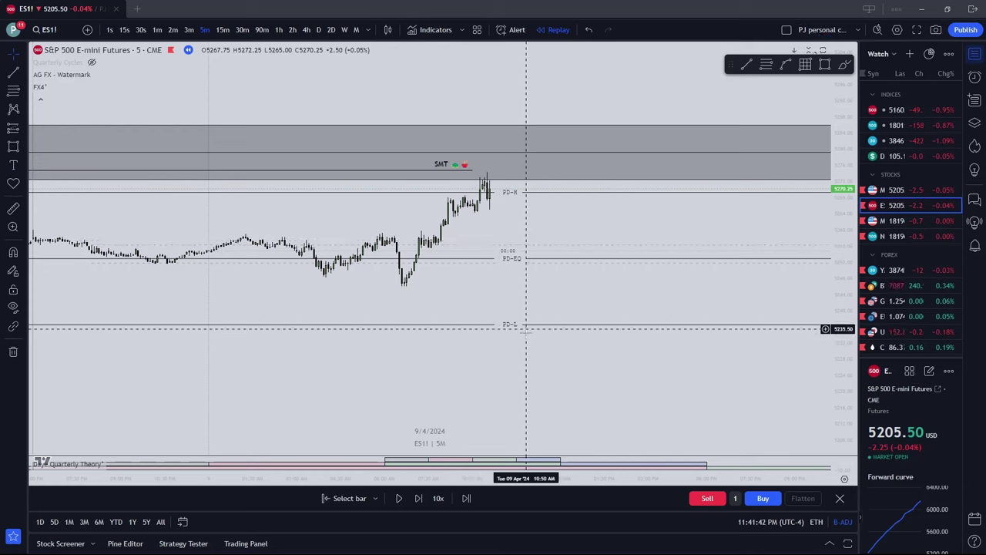
click(707, 498)
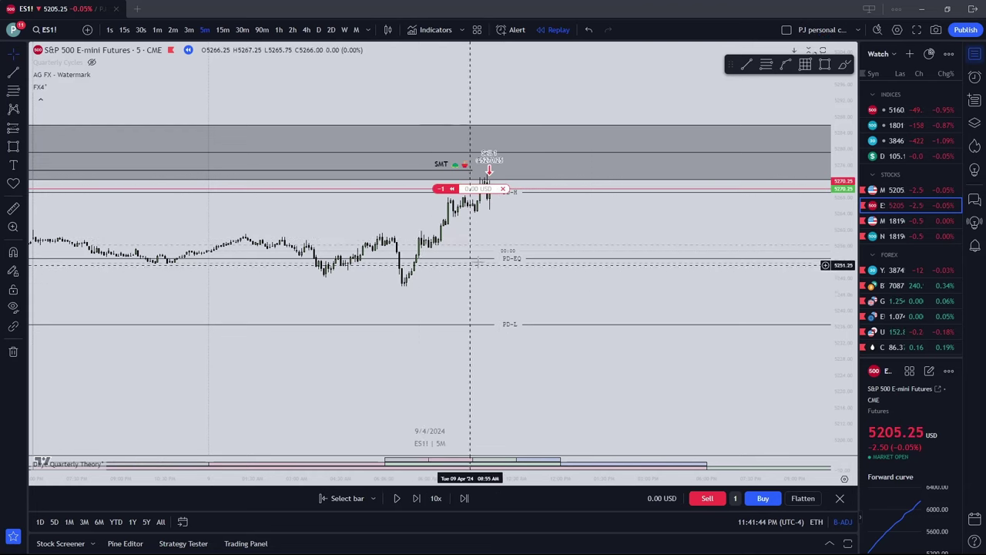
Step: Place a short position drawing beside the latest 9 April candle with its entry at 5270.25
mouse_move(531, 217)
mouse_down()
mouse_move(368, 209)
mouse_move(320, 223)
mouse_move(329, 225)
mouse_up()
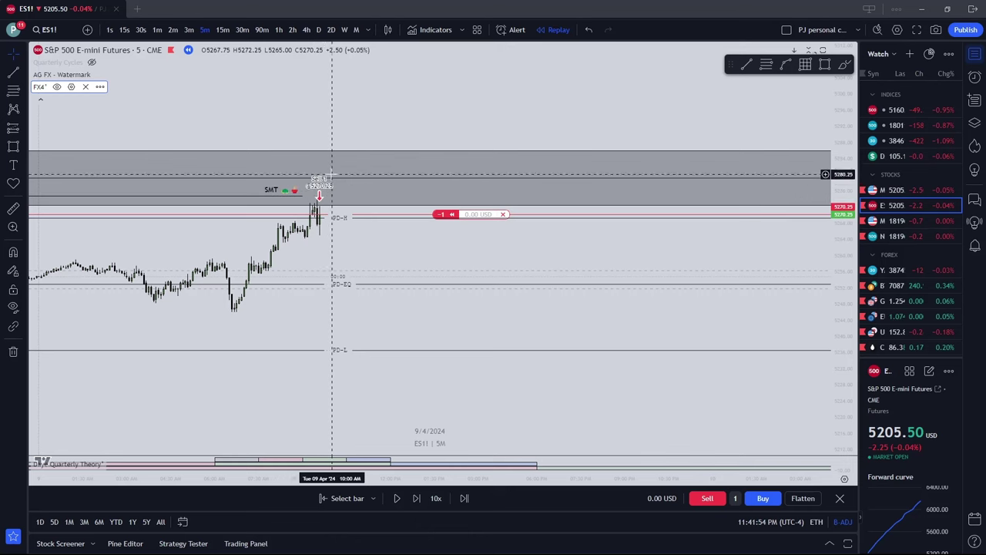
drag(299, 194, 400, 197)
click(23, 125)
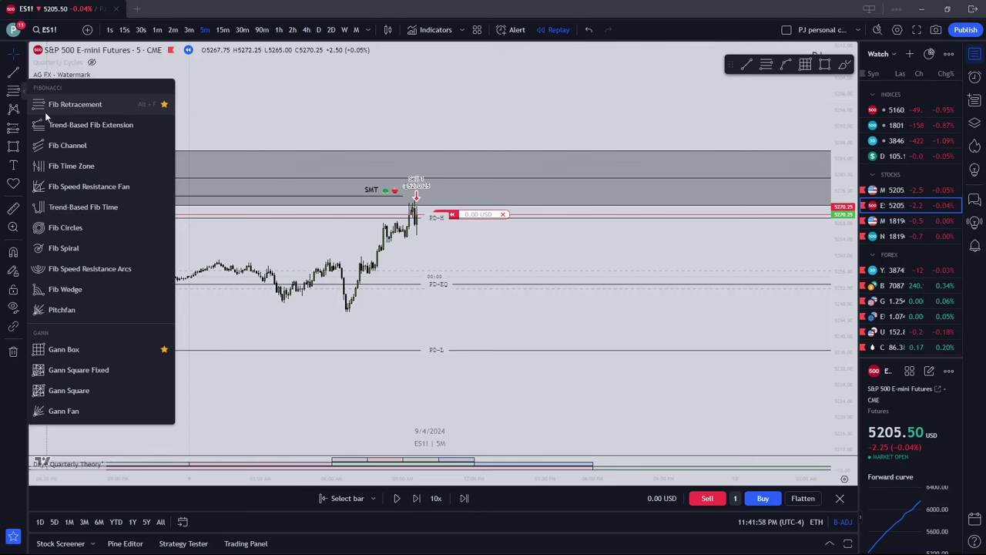
click(25, 111)
click(25, 128)
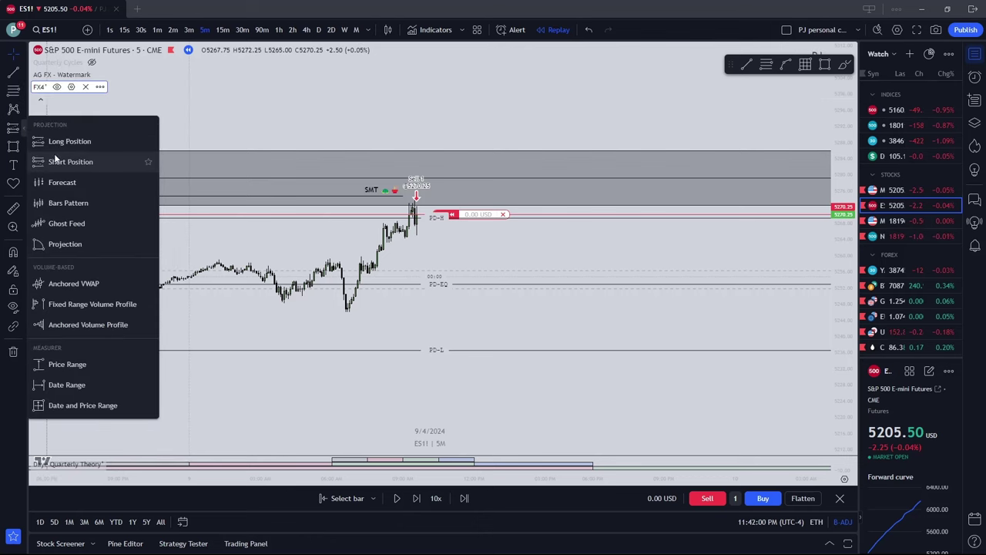
click(55, 161)
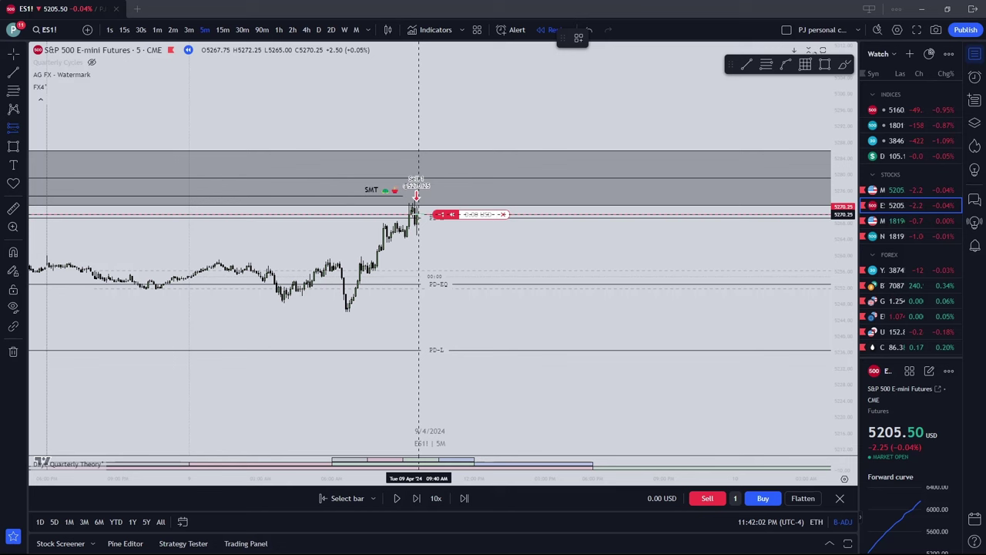
click(424, 214)
Step: Set the short position's stop to 5279.00 and its target to 5253.25, just above PD-EQ
drag(424, 189, 424, 178)
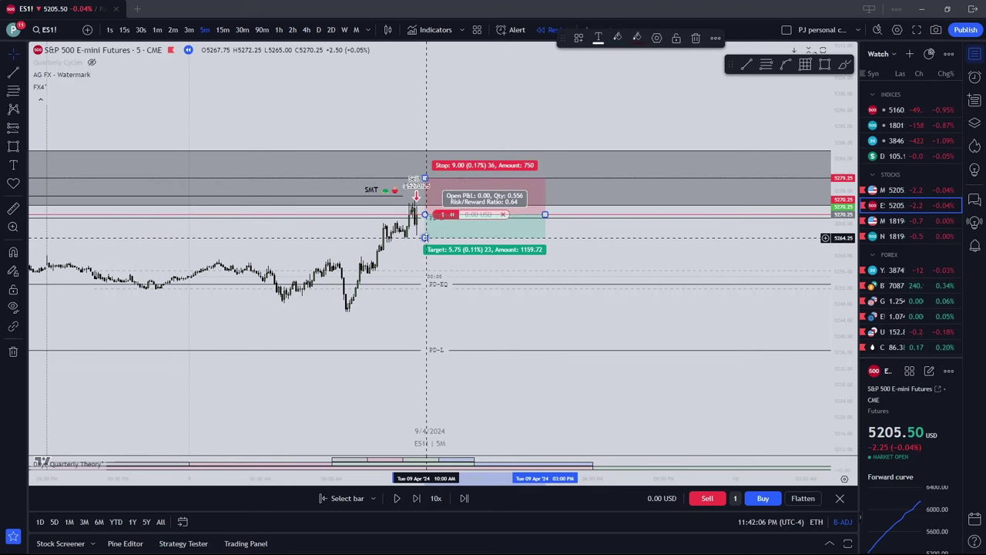
mouse_move(424, 238)
mouse_down()
mouse_move(422, 341)
mouse_move(417, 284)
mouse_up()
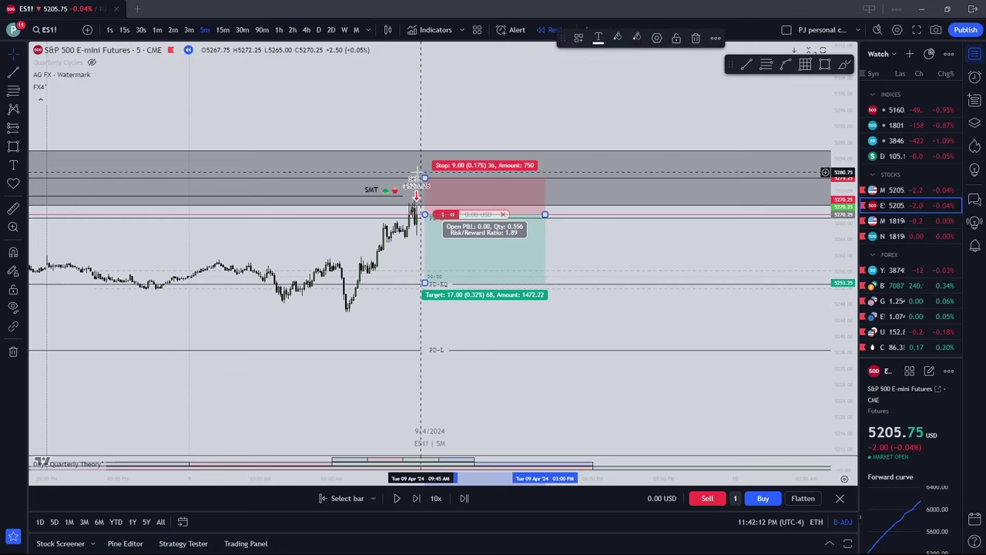
mouse_move(425, 179)
mouse_down()
mouse_move(425, 151)
mouse_move(424, 179)
mouse_up()
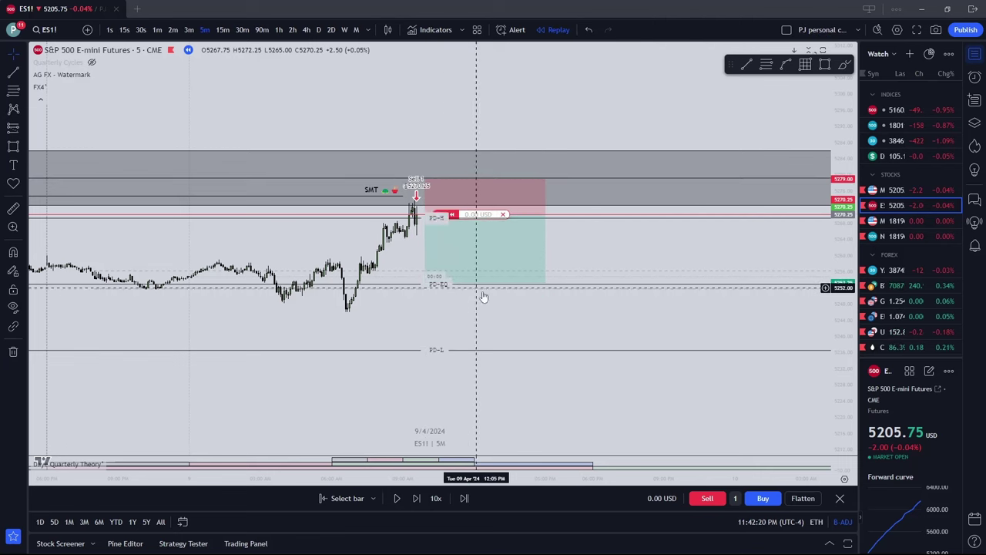
click(511, 299)
Step: Advance the replay candle by candle until price trades through the short position's target at PD-EQ towards PD-L
drag(510, 299, 466, 374)
click(417, 498)
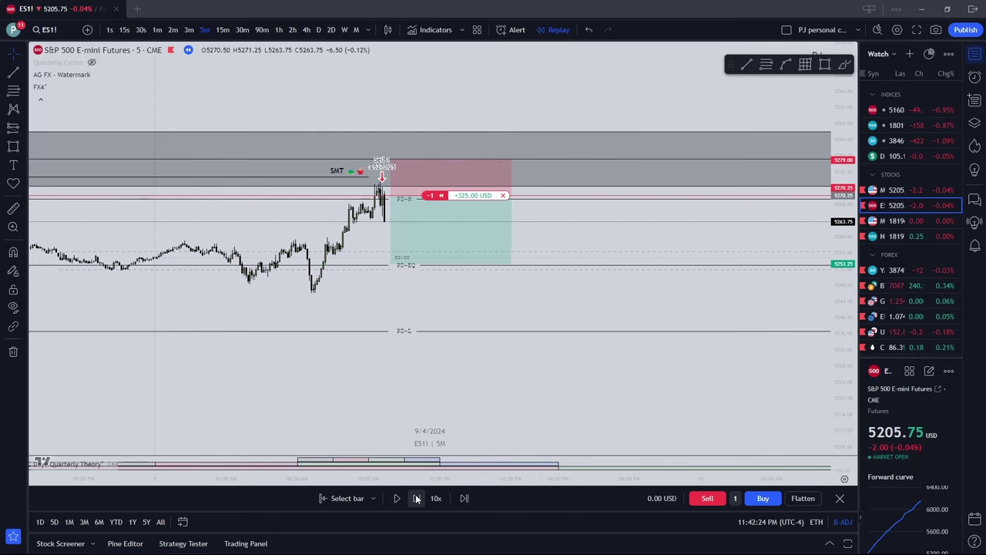
click(417, 498)
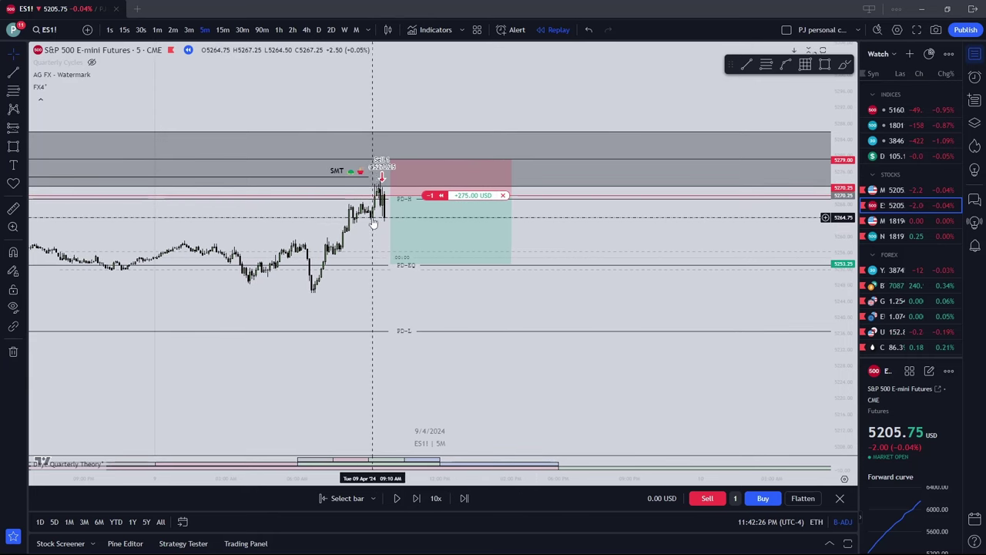
click(416, 497)
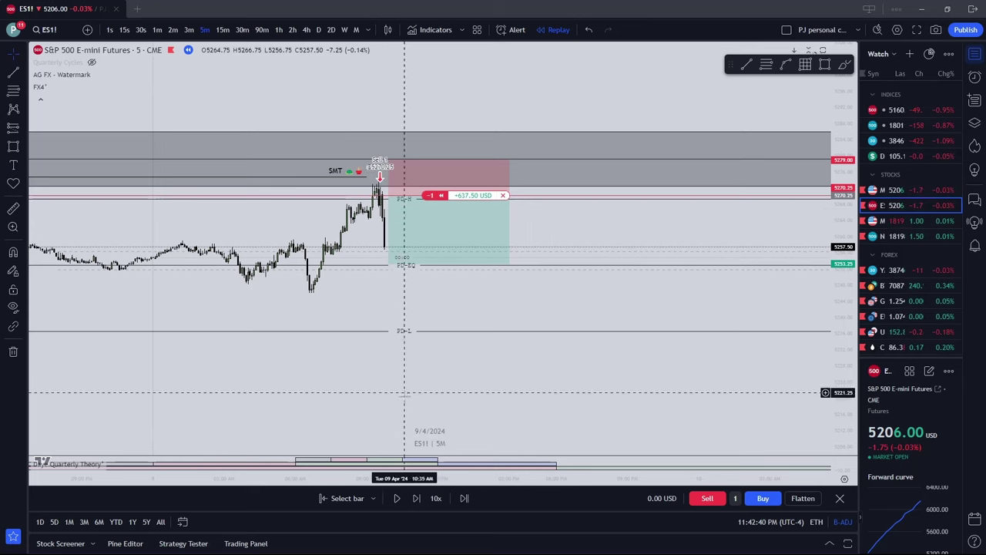
click(416, 499)
key(shift+Right)
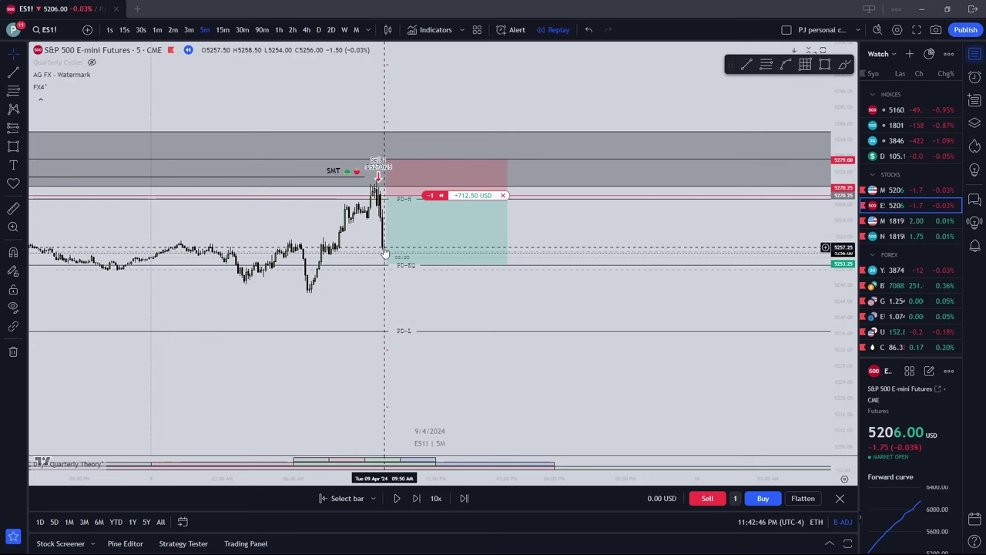
click(416, 499)
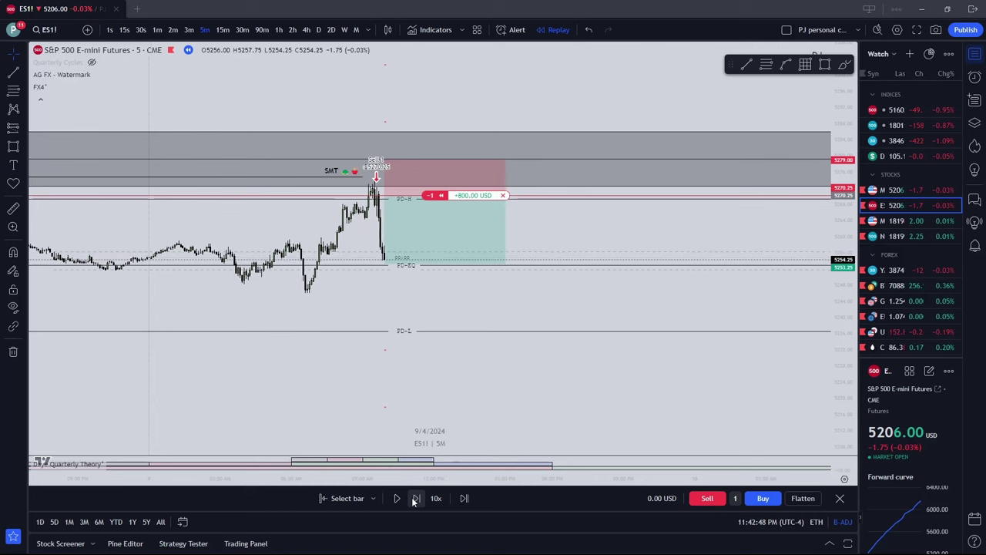
click(415, 498)
click(416, 499)
click(415, 499)
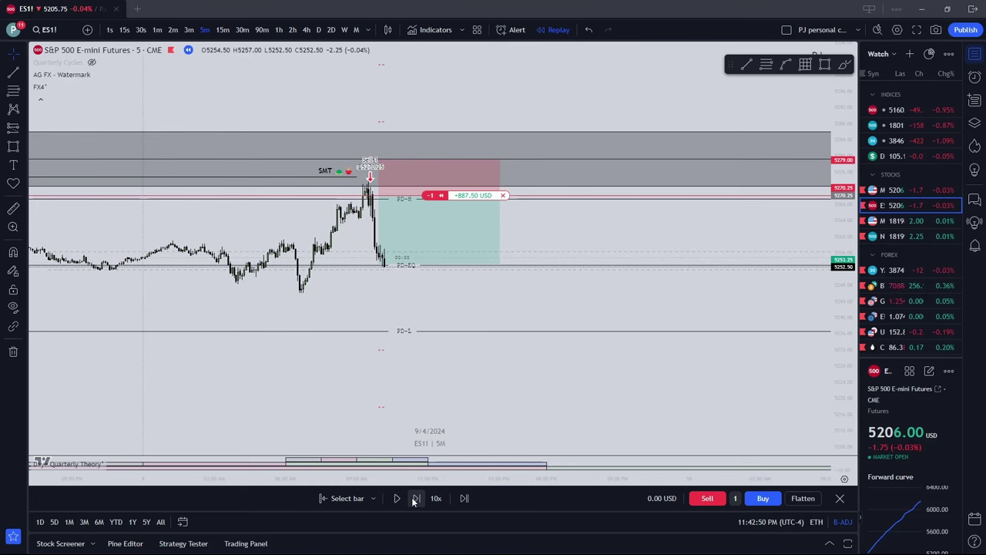
click(416, 499)
click(415, 499)
click(416, 498)
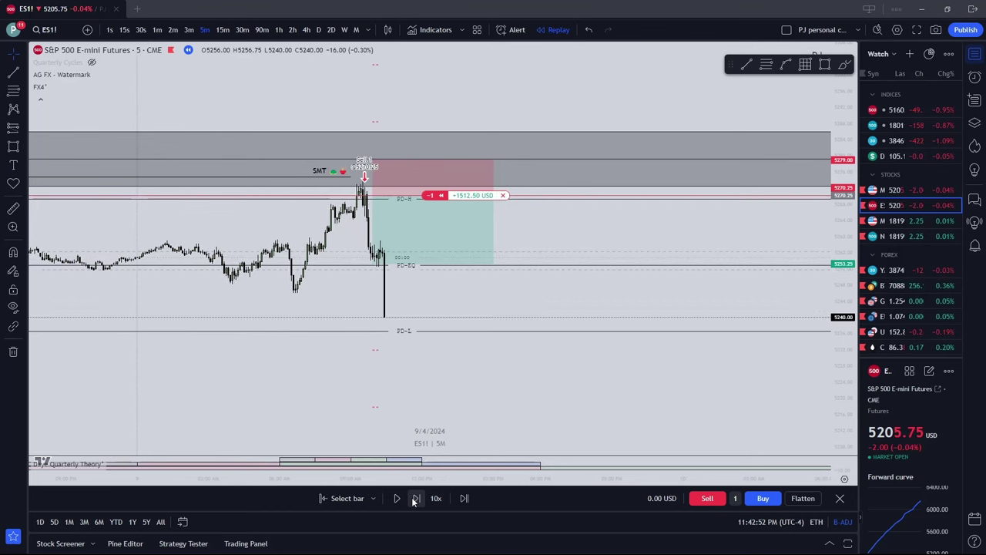
click(416, 498)
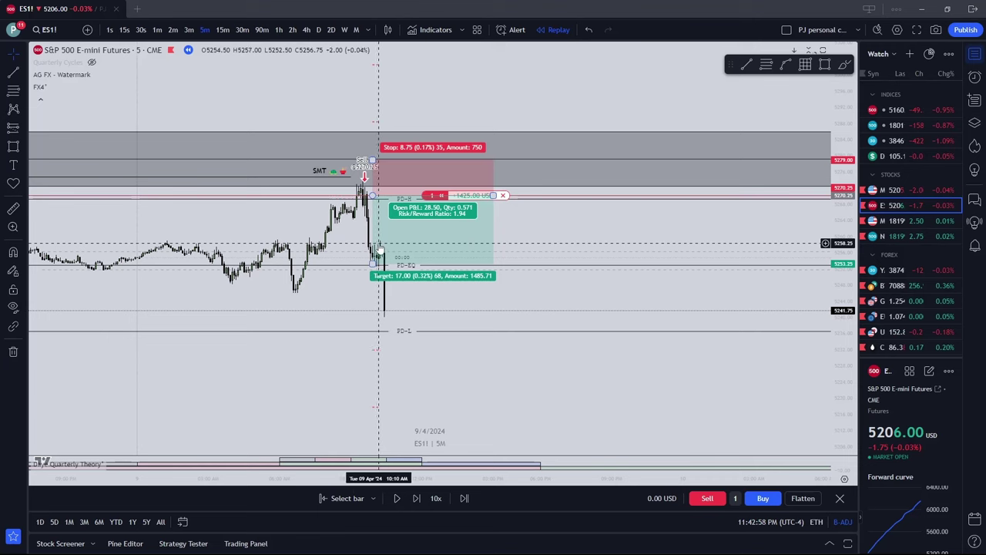
Step: Examine the 5-minute candles around PD-EQ and the swing lows preceding the sharp drop
scroll(845, 381, up, 3)
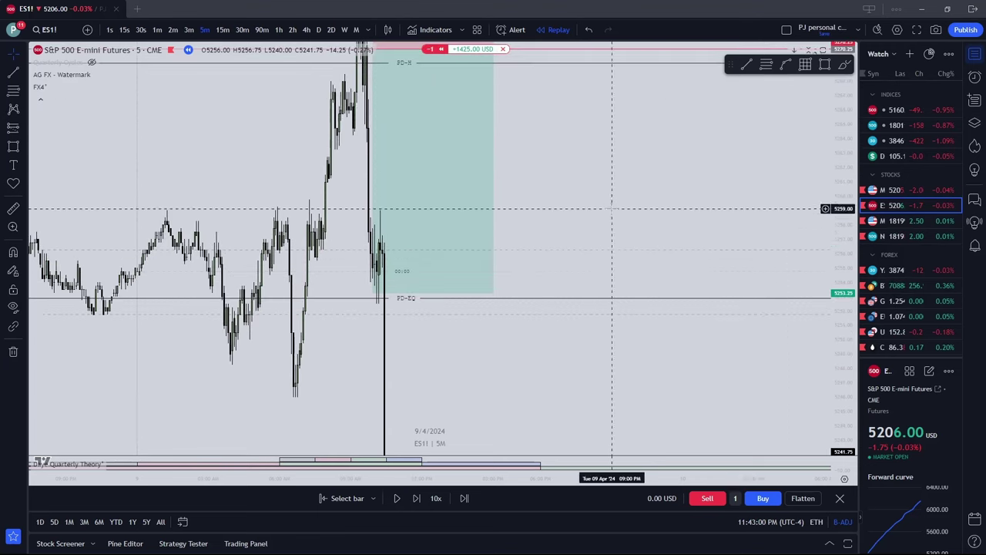
scroll(608, 209, up, 6)
drag(167, 208, 337, 218)
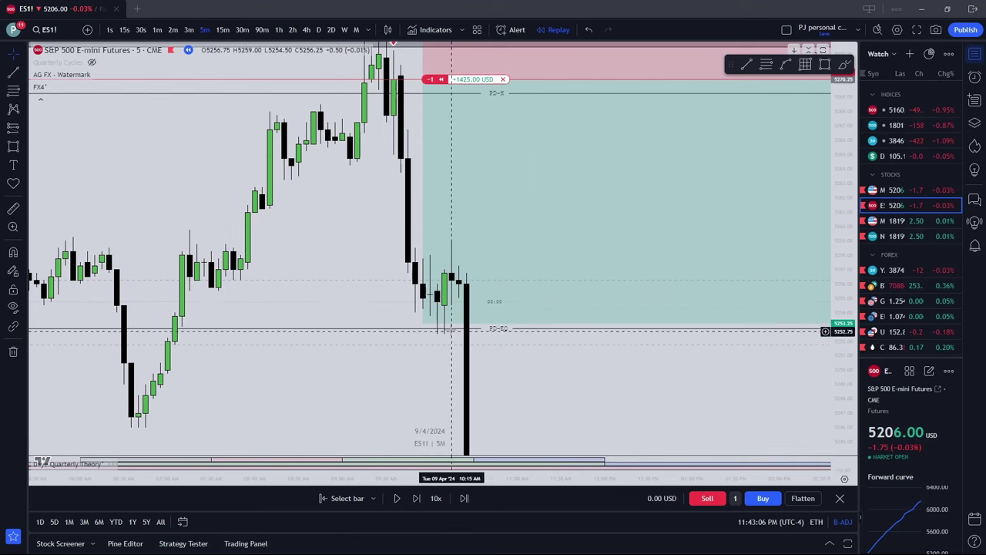
drag(279, 295, 471, 315)
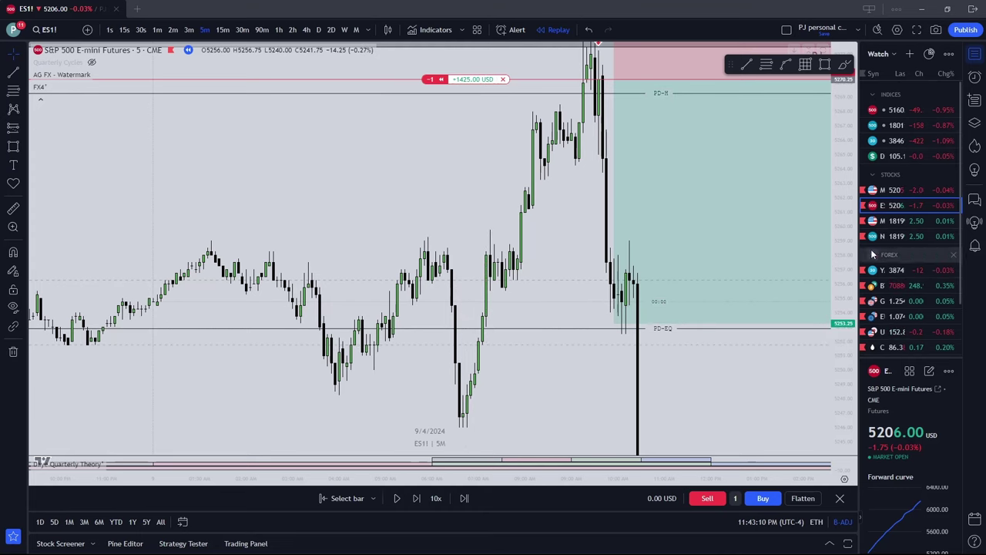
Step: Advance the replay by one 5-minute candle through PD-L and close the open short position
scroll(726, 368, down, 5)
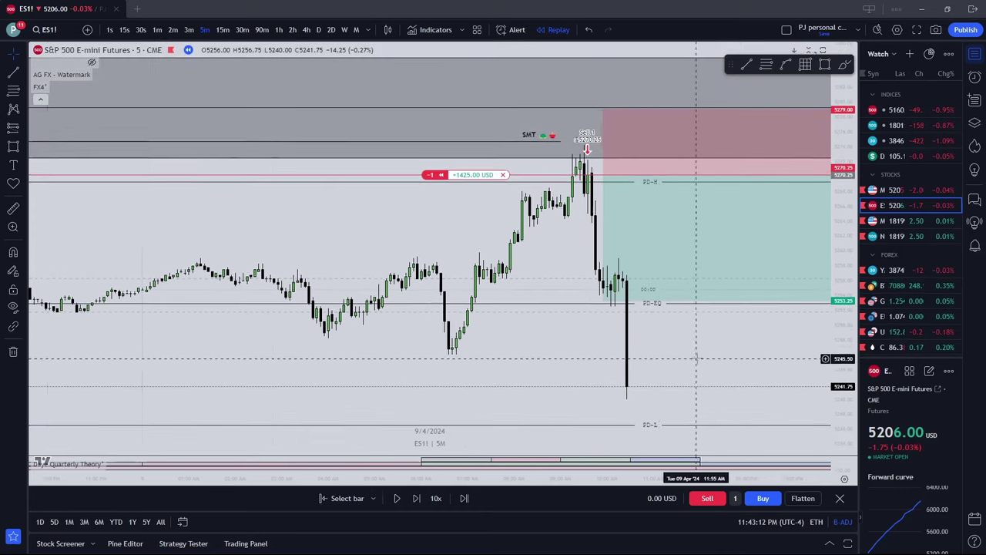
scroll(681, 341, down, 3)
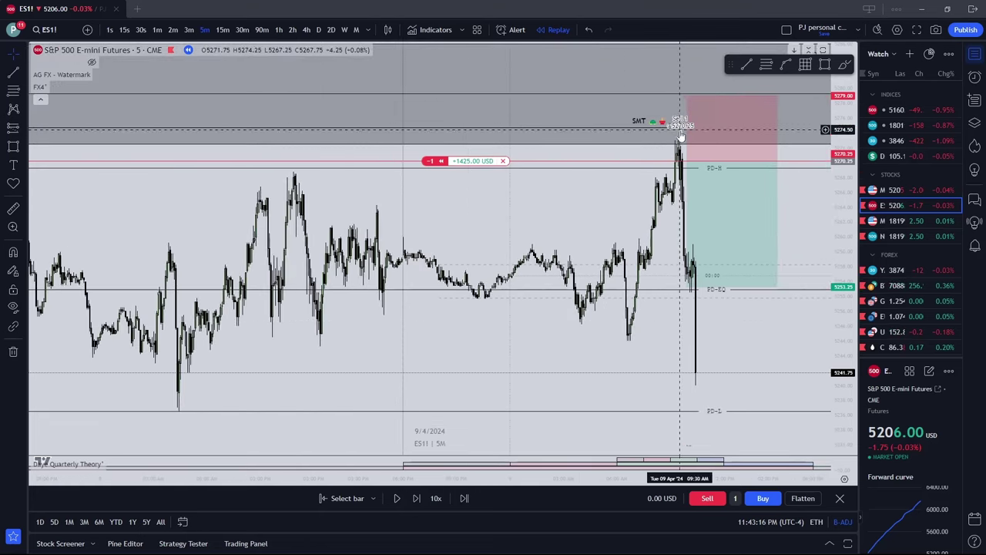
drag(655, 182, 459, 179)
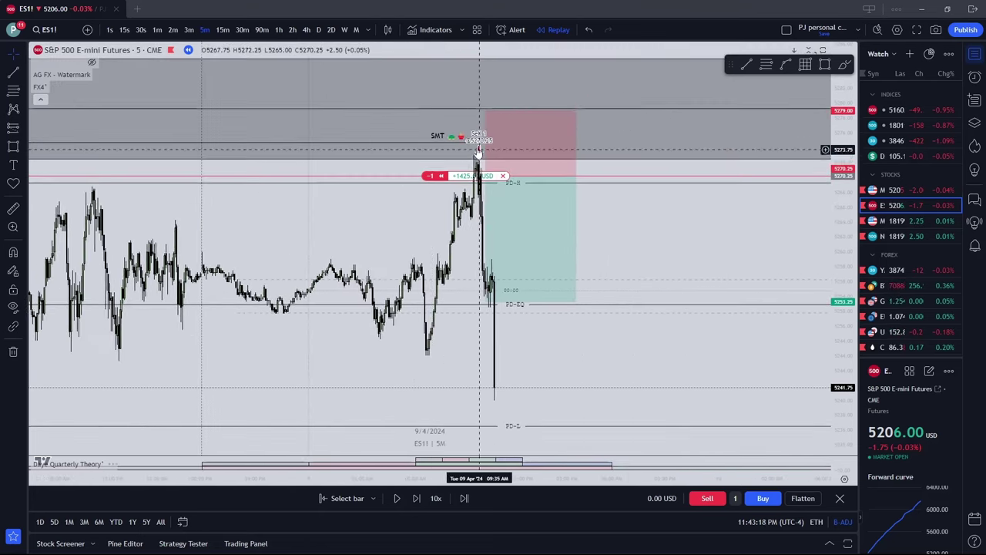
scroll(446, 259, up, 5)
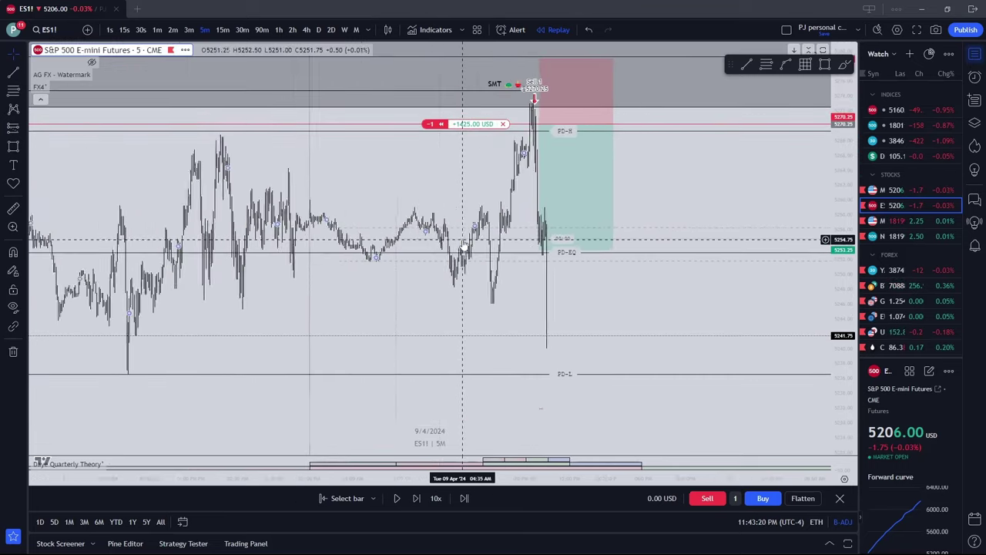
scroll(593, 263, up, 4)
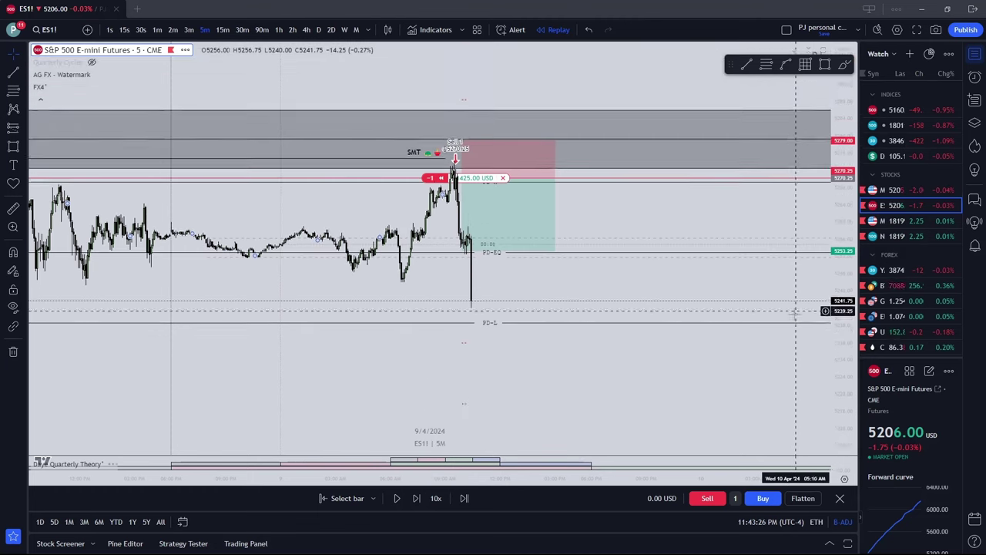
scroll(697, 292, down, 2)
scroll(697, 289, up, 2)
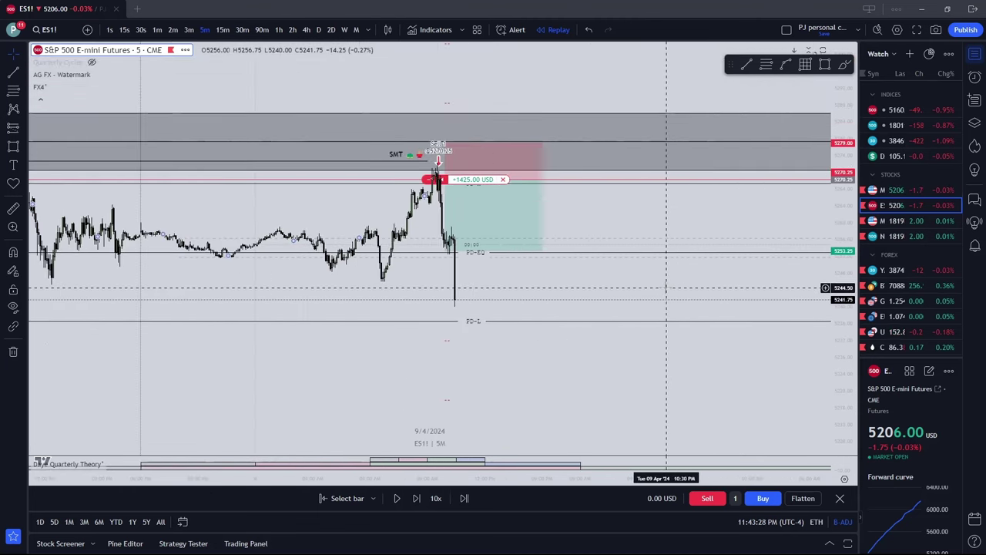
click(417, 499)
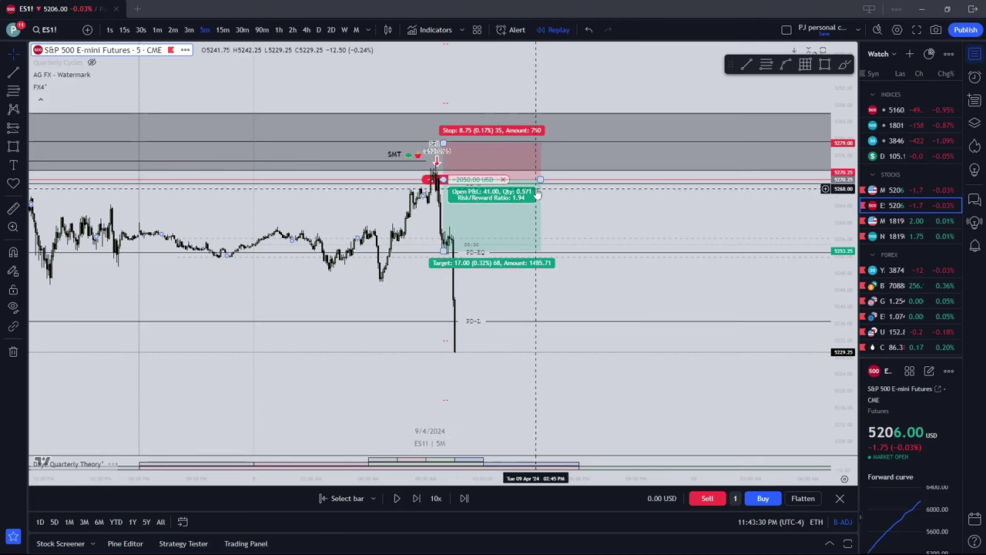
click(502, 180)
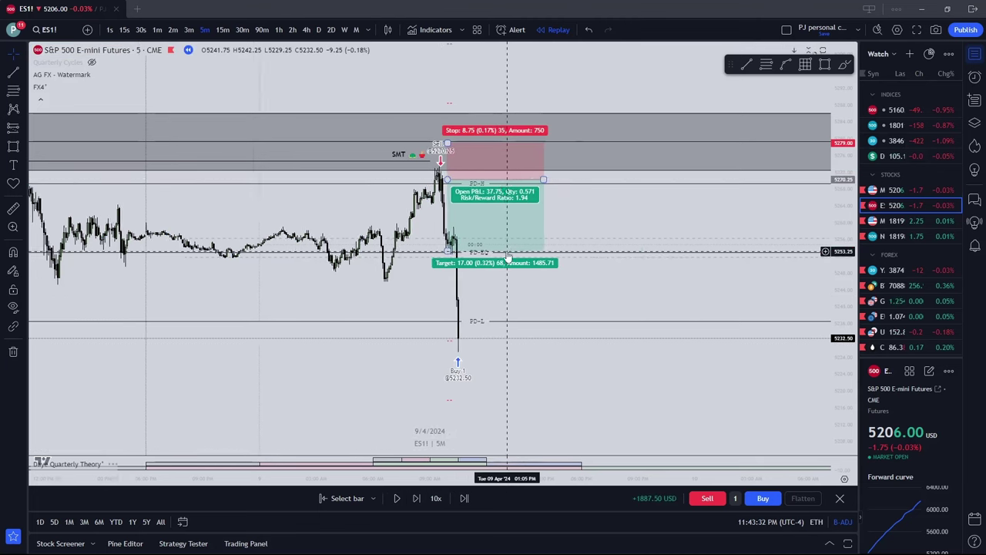
Step: Lower the short position drawing's target below PD-EQ to 5246.00, level with the preceding swing low
scroll(555, 254, down, 2)
scroll(589, 259, up, 2)
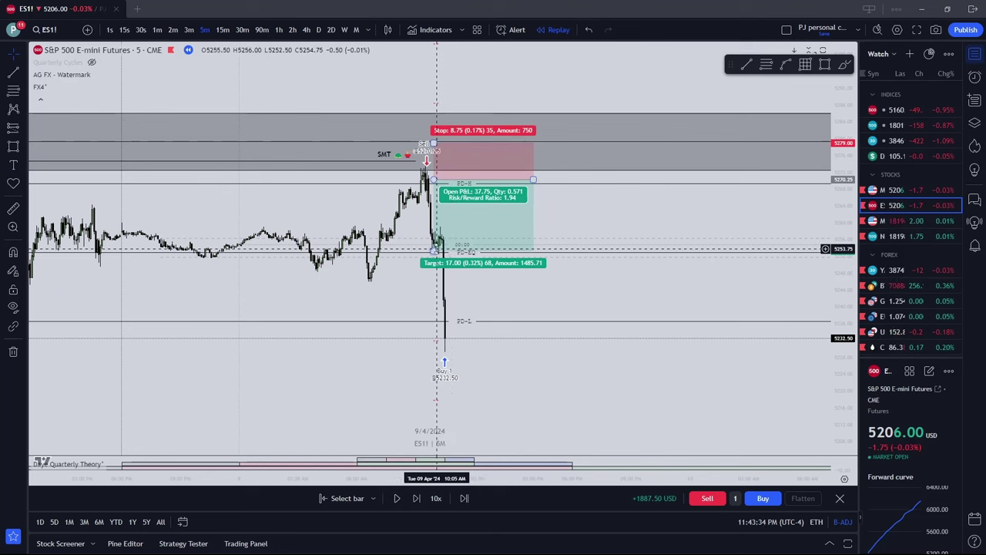
drag(436, 249, 433, 255)
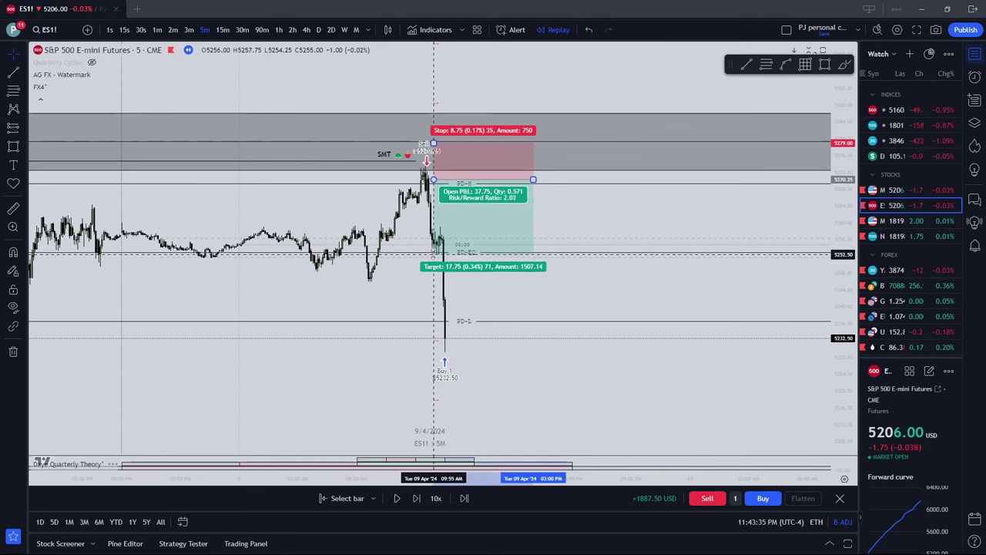
click(433, 282)
scroll(435, 277, left, 3)
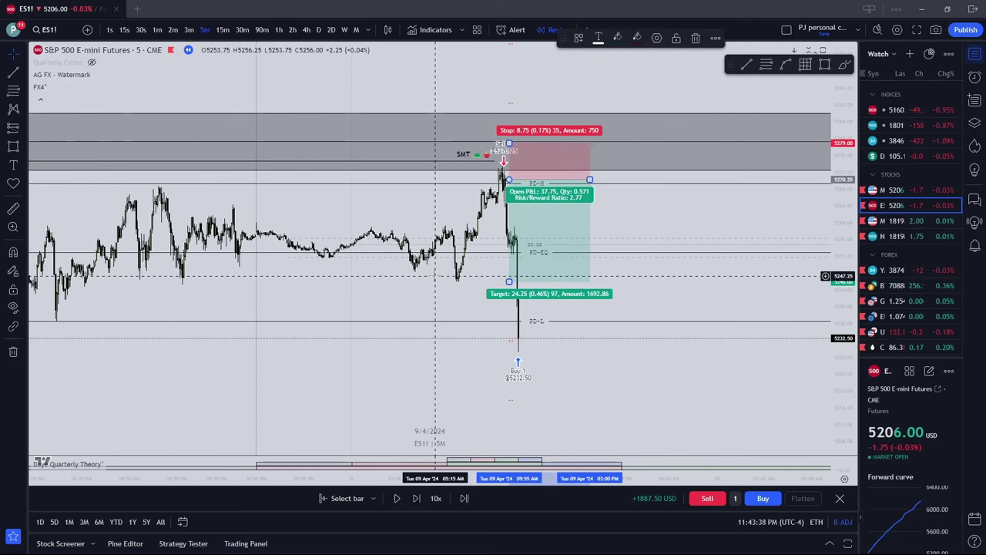
drag(467, 294, 493, 277)
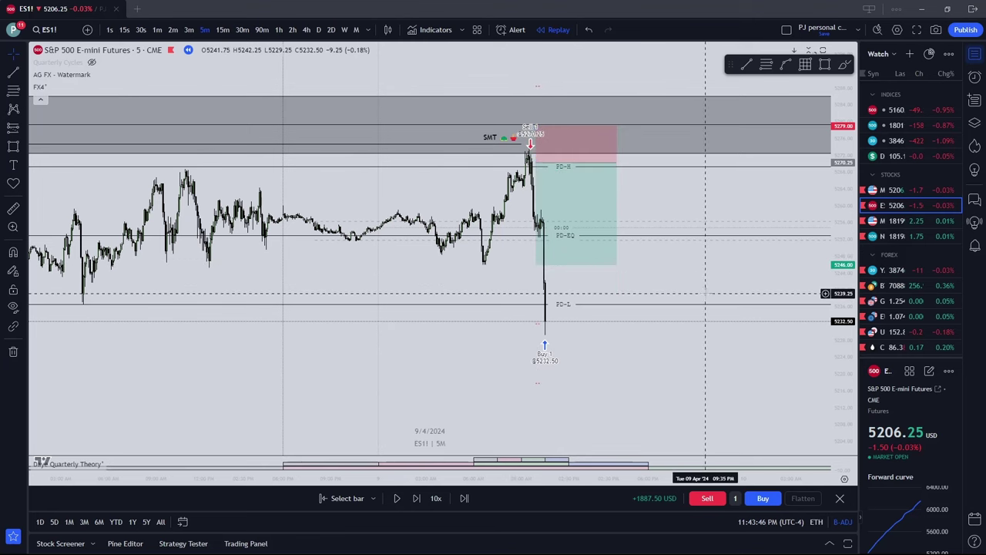
Step: Switch the chart to the 1-hour timeframe and examine the closed short trade against the grey zone and PD levels
scroll(532, 267, up, 2)
scroll(580, 286, up, 2)
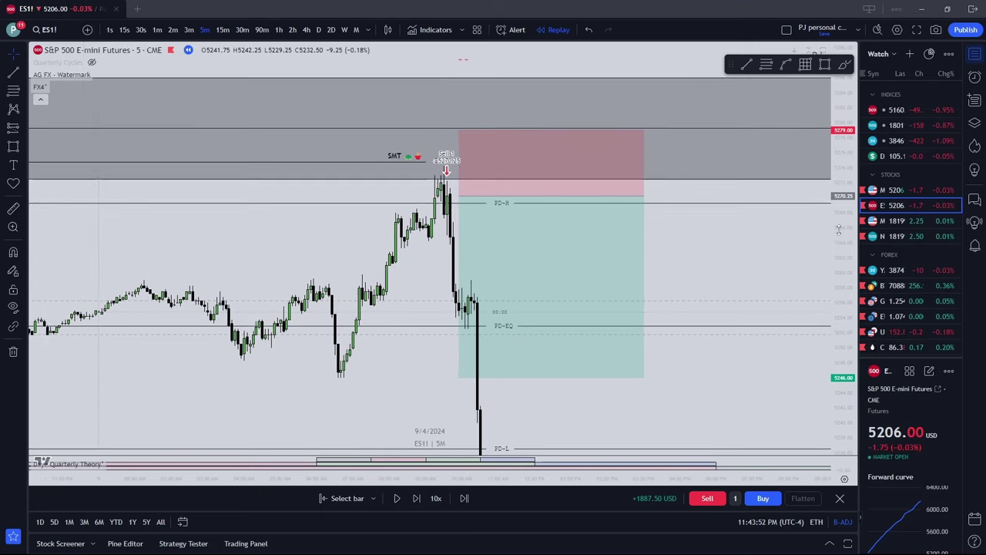
scroll(634, 171, down, 2)
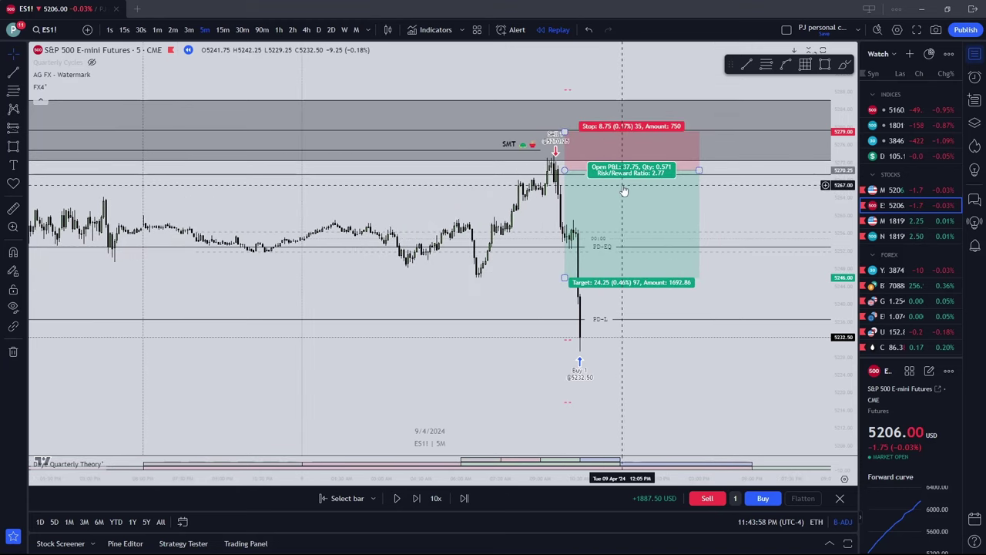
scroll(613, 196, down, 3)
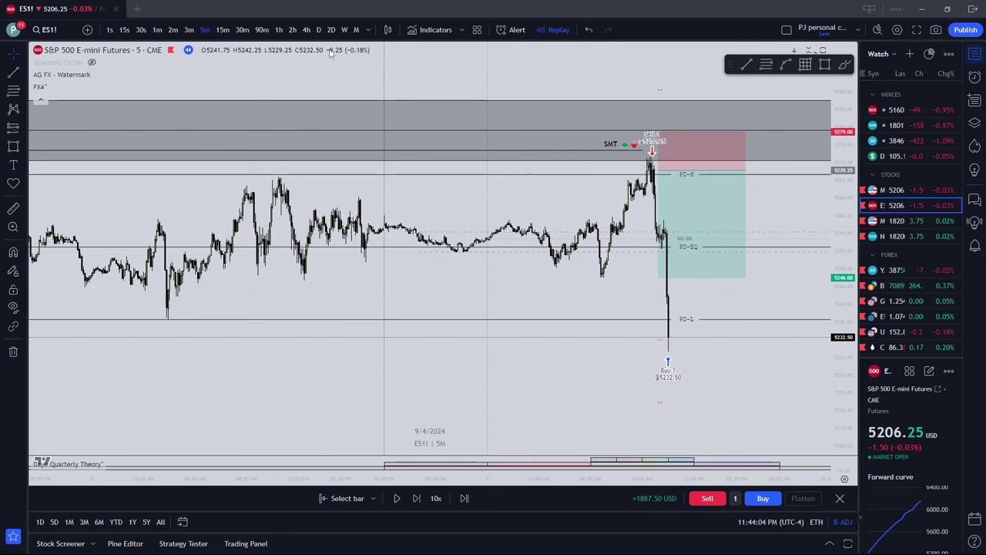
text(60)
key(Return)
scroll(432, 179, up, 1)
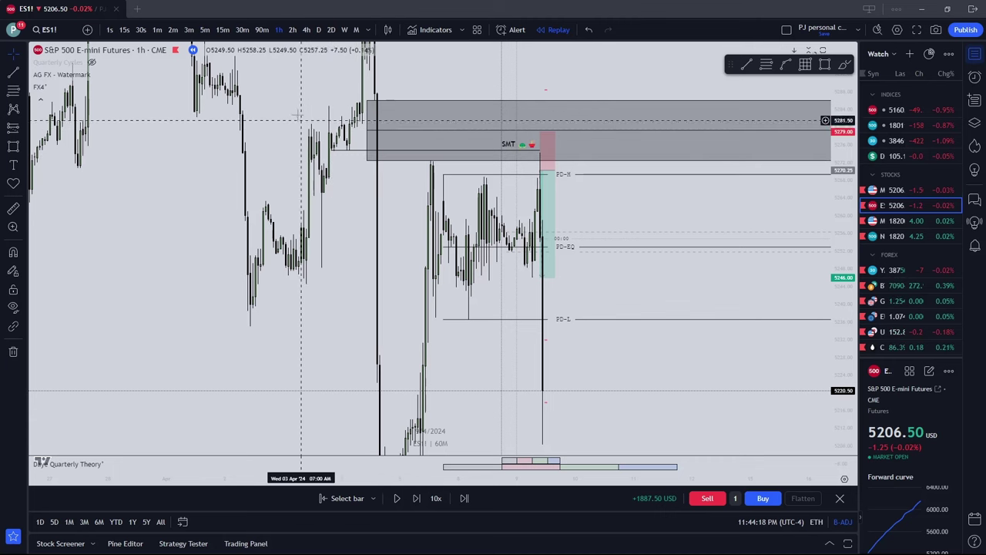
scroll(709, 306, up, 3)
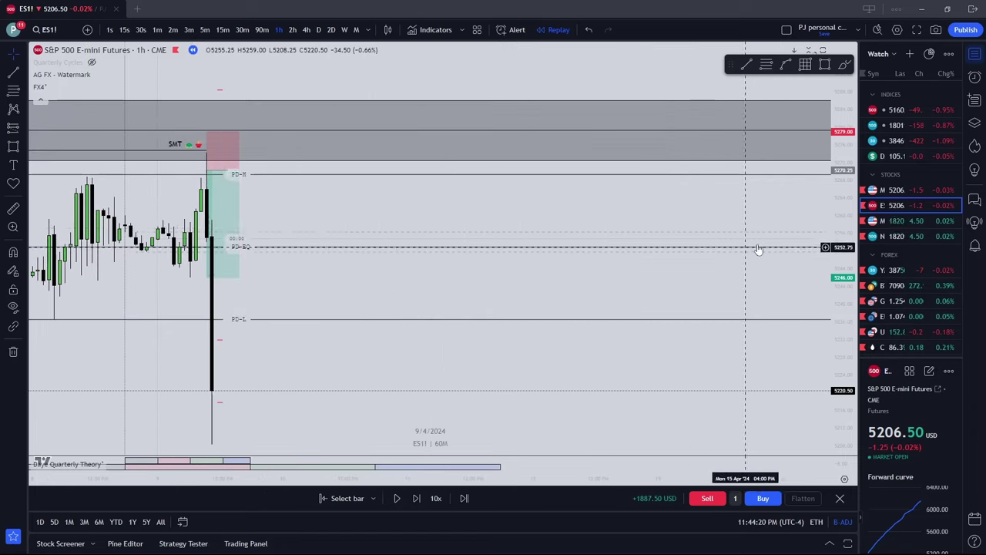
drag(597, 232, 809, 216)
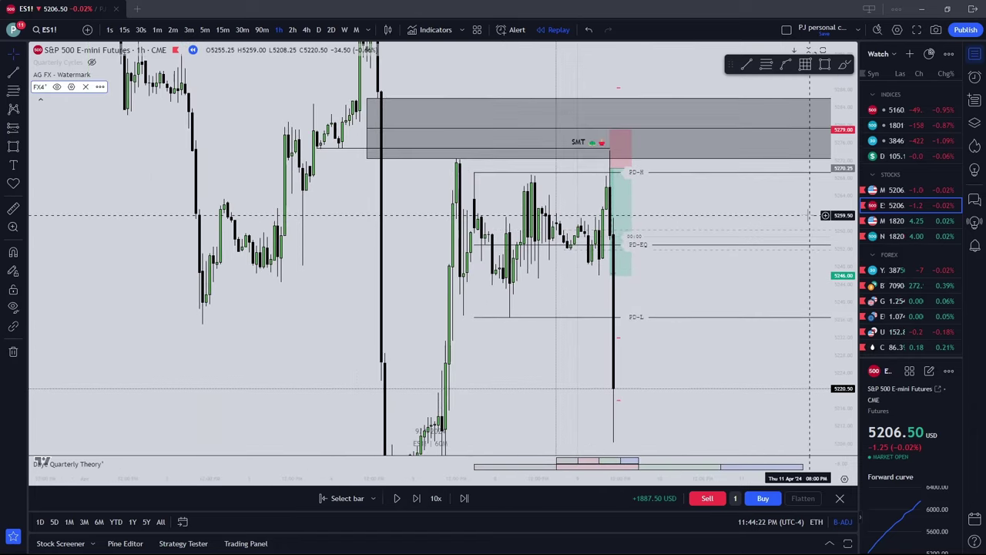
drag(838, 176, 839, 206)
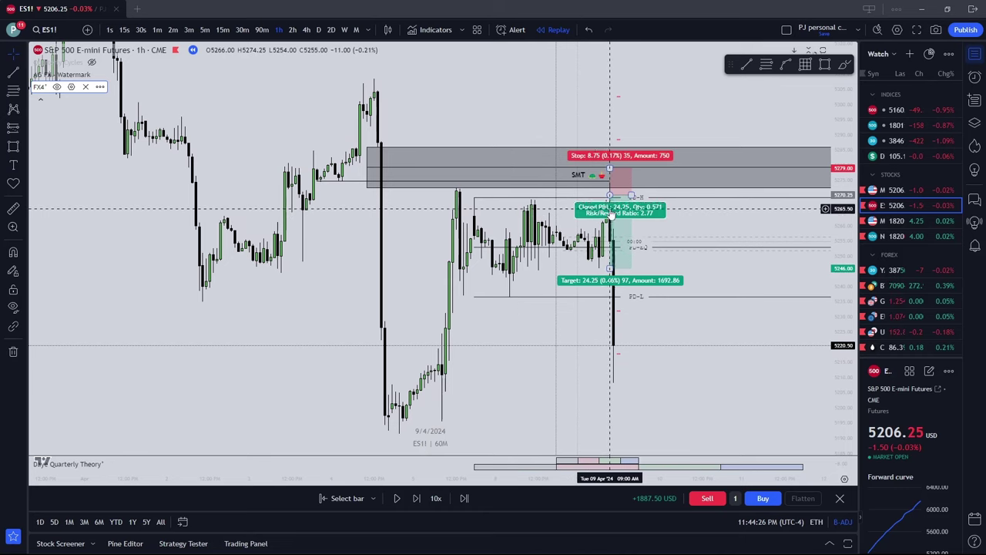
scroll(619, 275, right, 3)
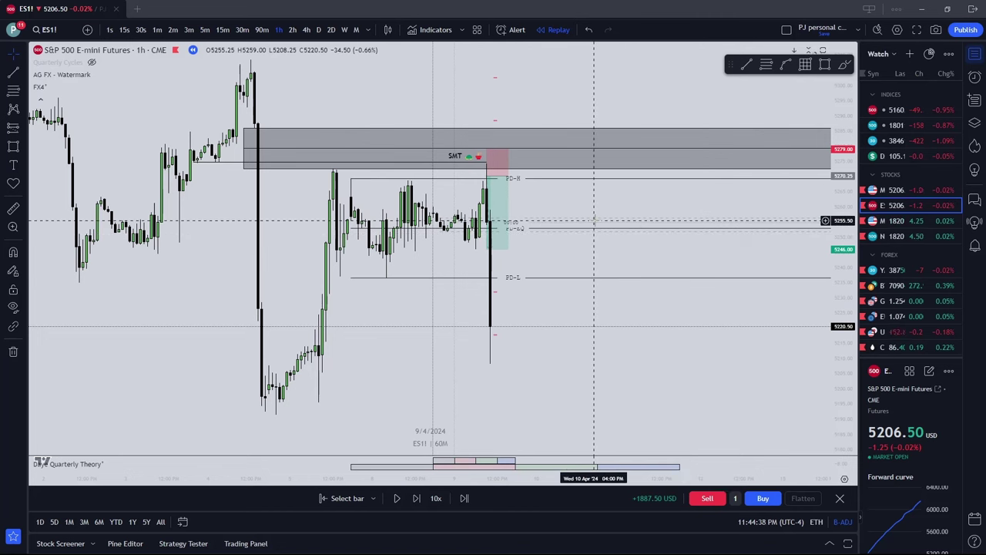
scroll(550, 308, up, 1)
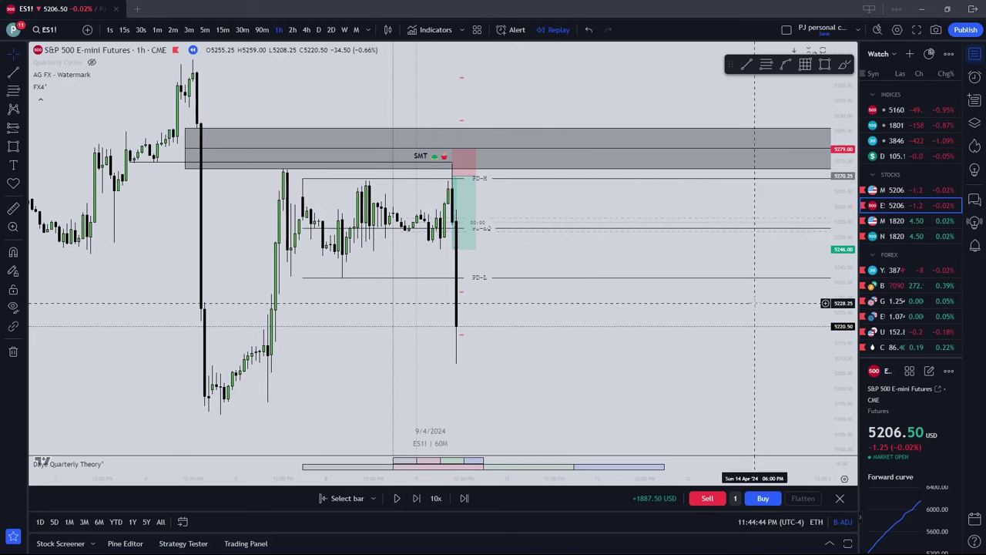
Step: Switch the chart to NASDAQ 100 E-mini Futures and review its 1-hour candles through early April
click(897, 237)
scroll(731, 342, left, 5)
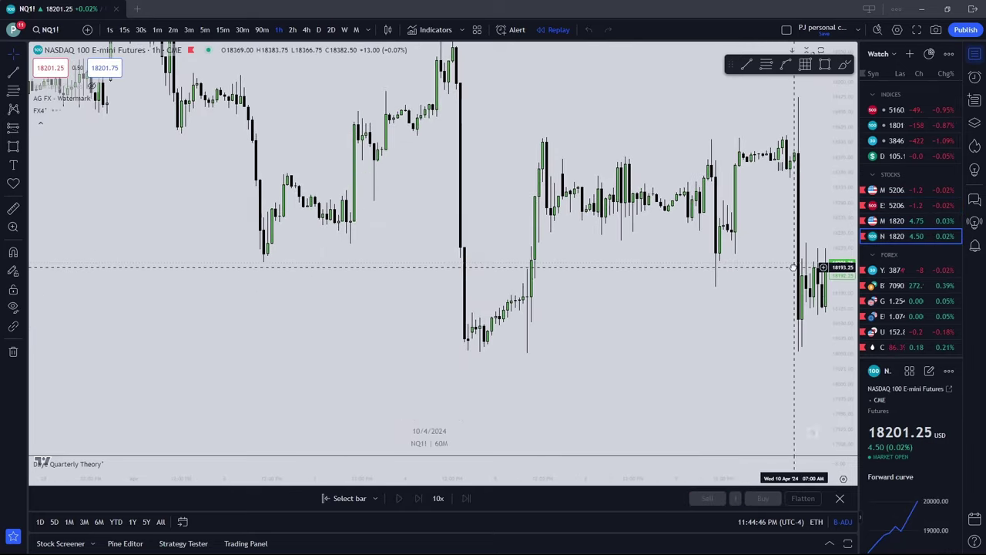
scroll(591, 291, left, 5)
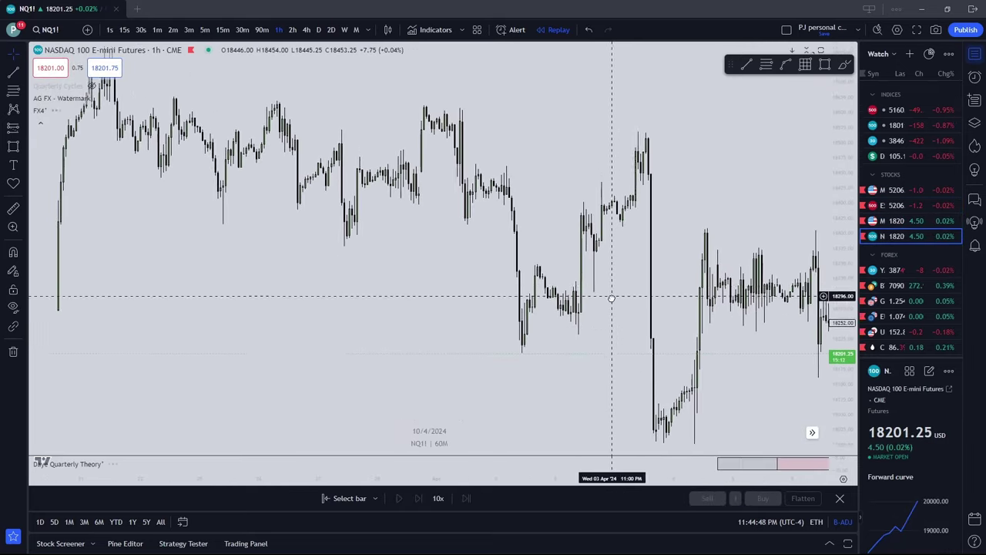
scroll(825, 284, right, 5)
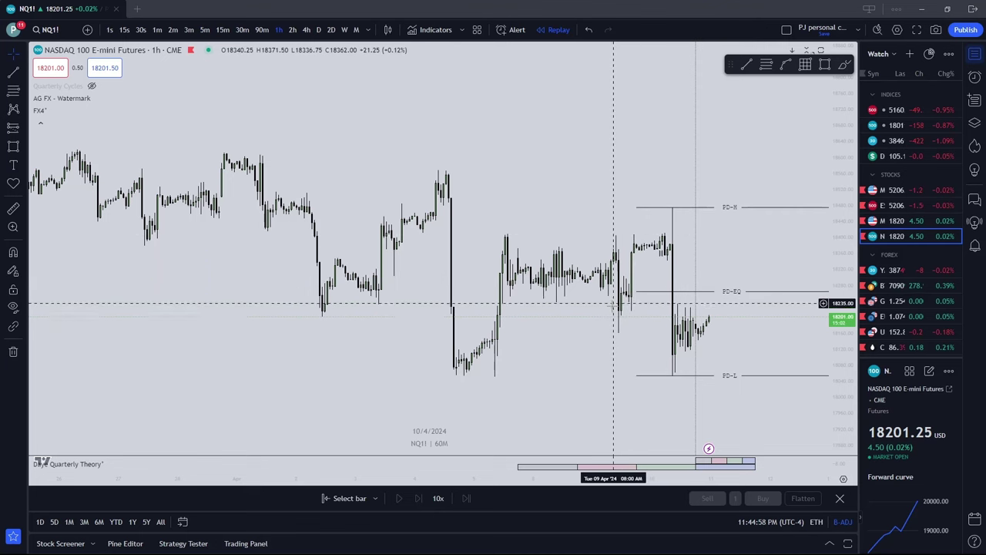
Step: Set the NASDAQ chart to the 4-hour timeframe, reset its scaling and fit PD-H to PD-L in view
text(4h)
key(Return)
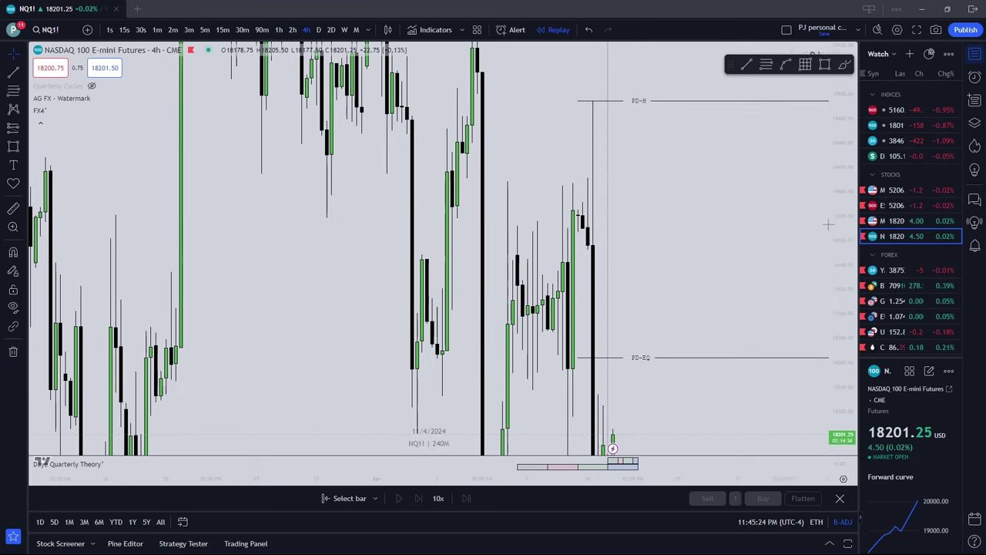
key(alt+r)
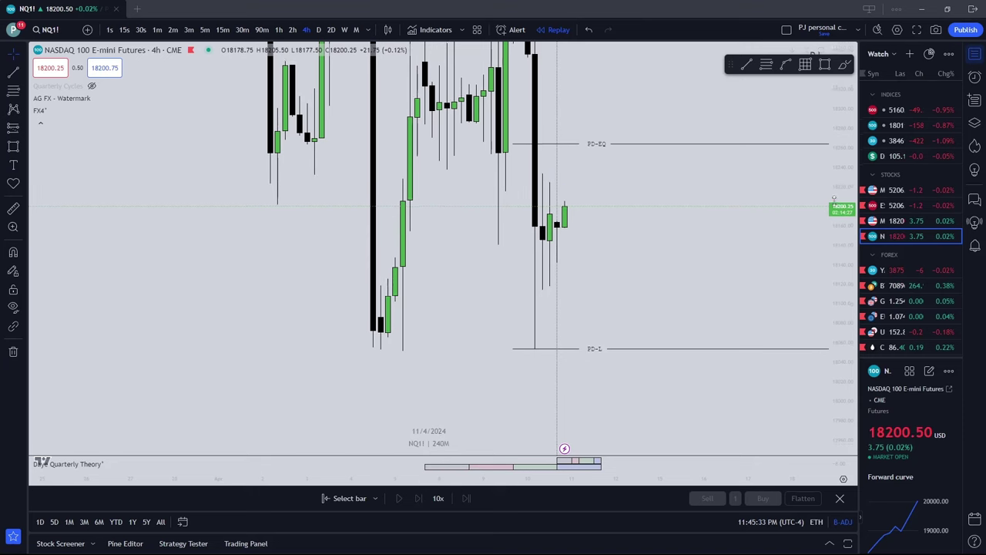
drag(833, 199, 788, 346)
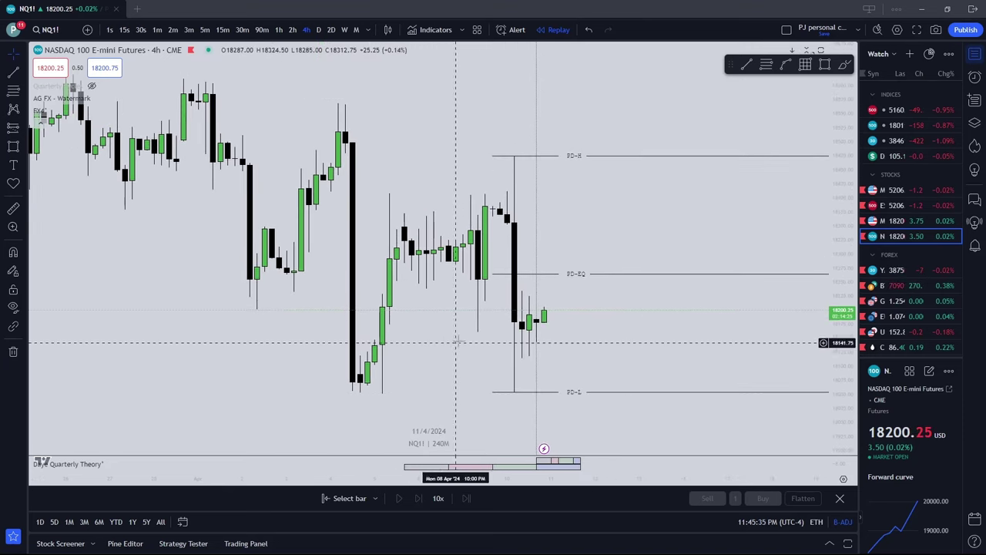
Step: Start the NASDAQ bar replay from late 9 April, before the sharp drop, on the 4-hour chart
click(340, 498)
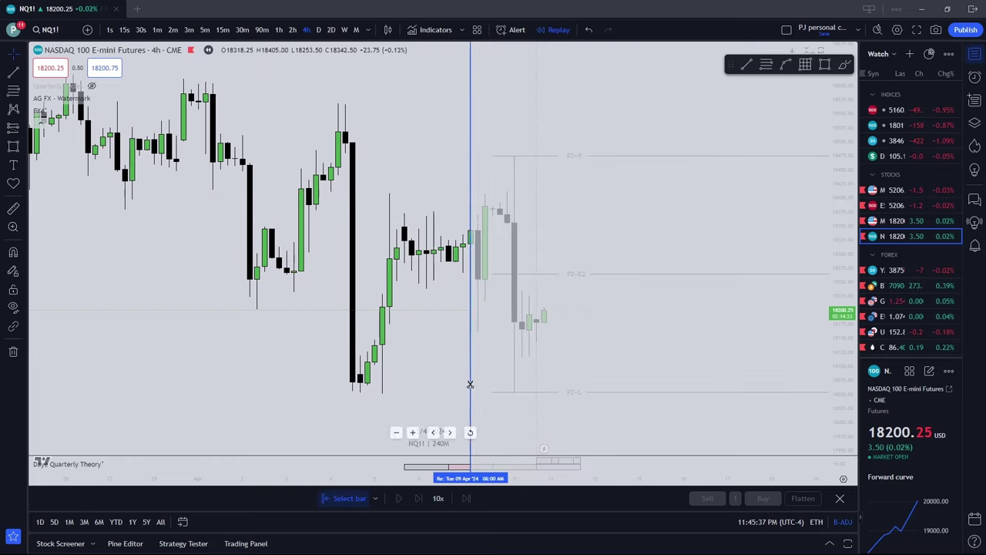
click(502, 370)
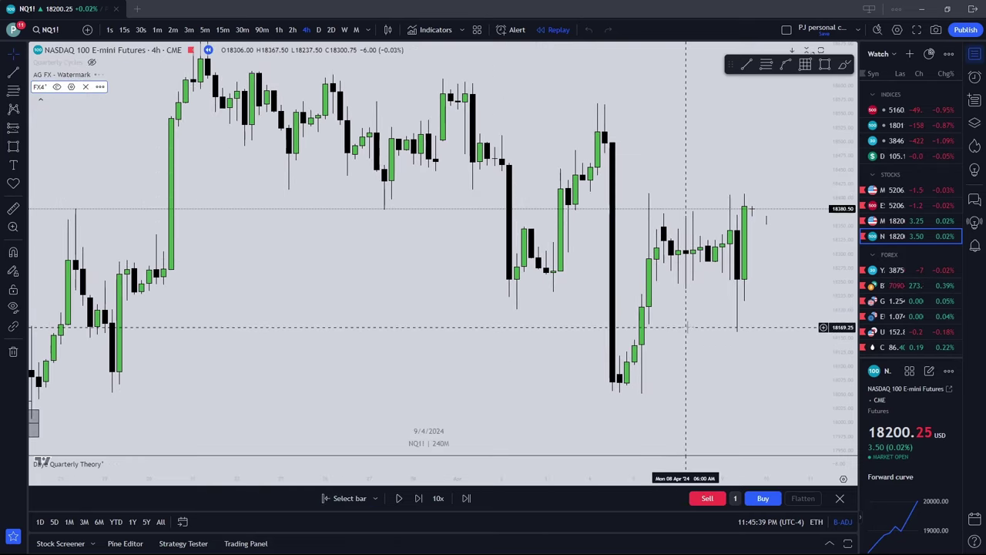
drag(686, 328, 378, 304)
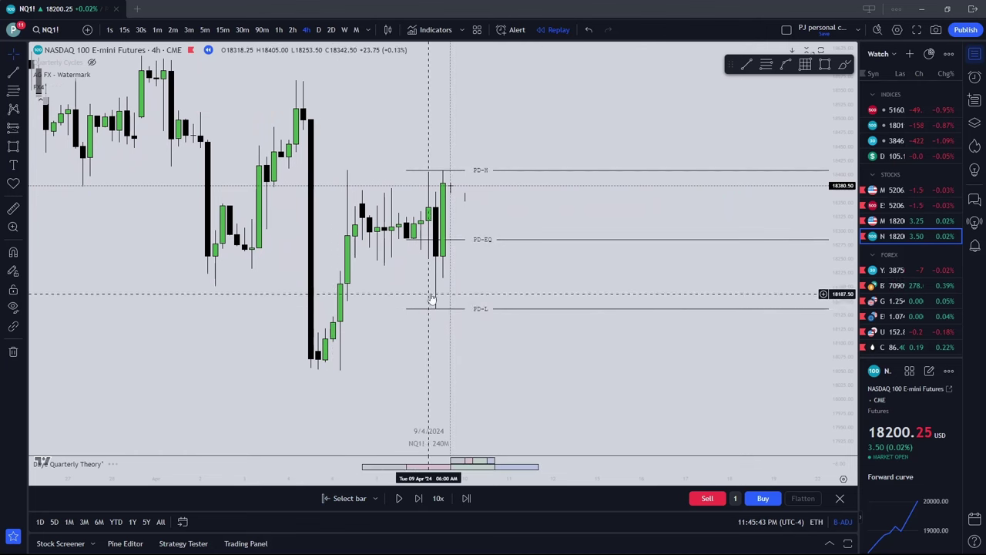
Step: Switch the NASDAQ replay to the 15-minute timeframe and examine the 9 April swings between PD-H and PD-L
click(223, 31)
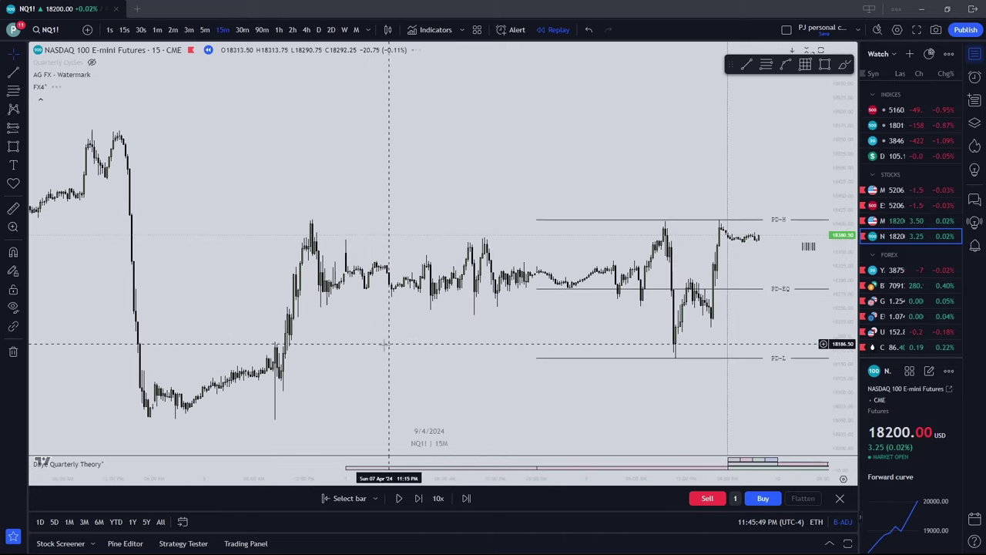
scroll(583, 353, up, 3)
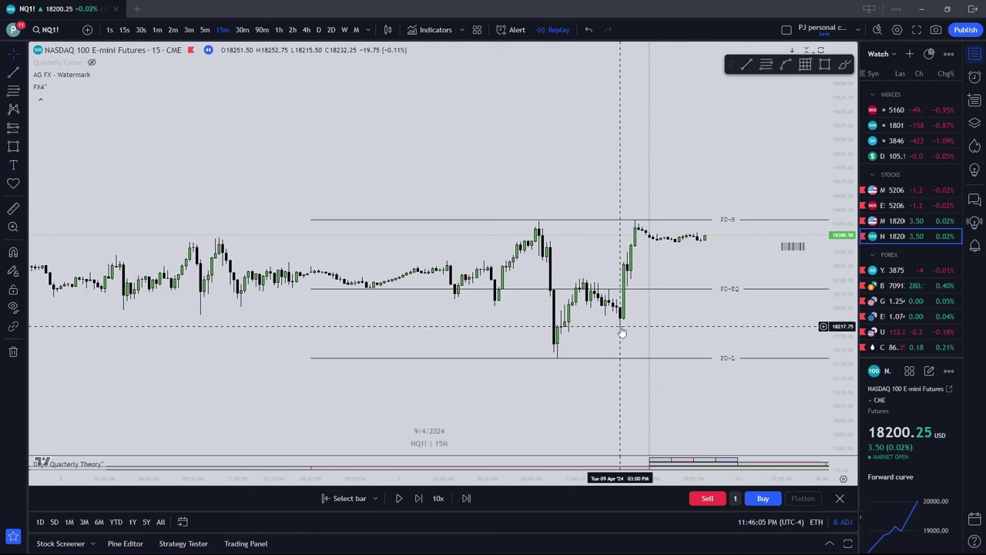
scroll(628, 304, right, 2)
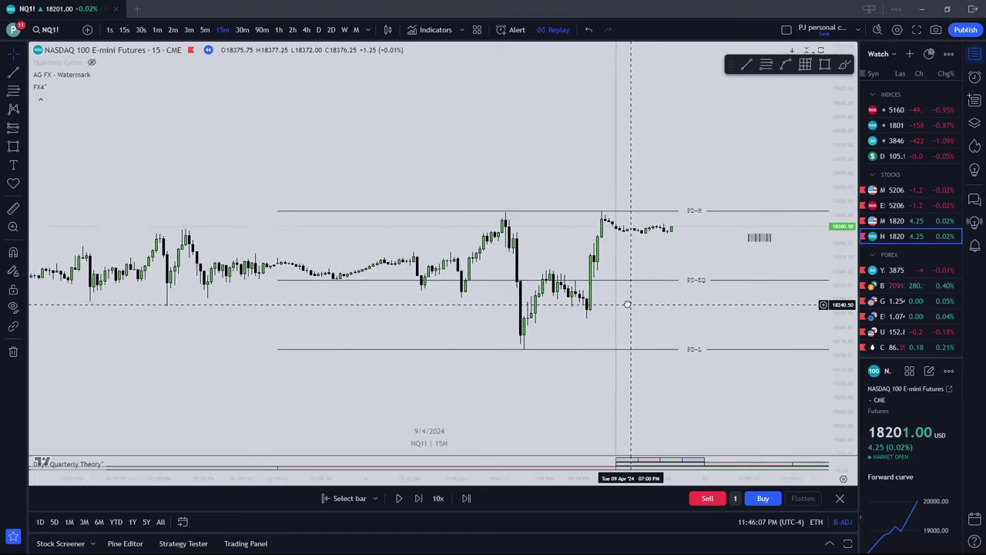
drag(628, 305, 533, 283)
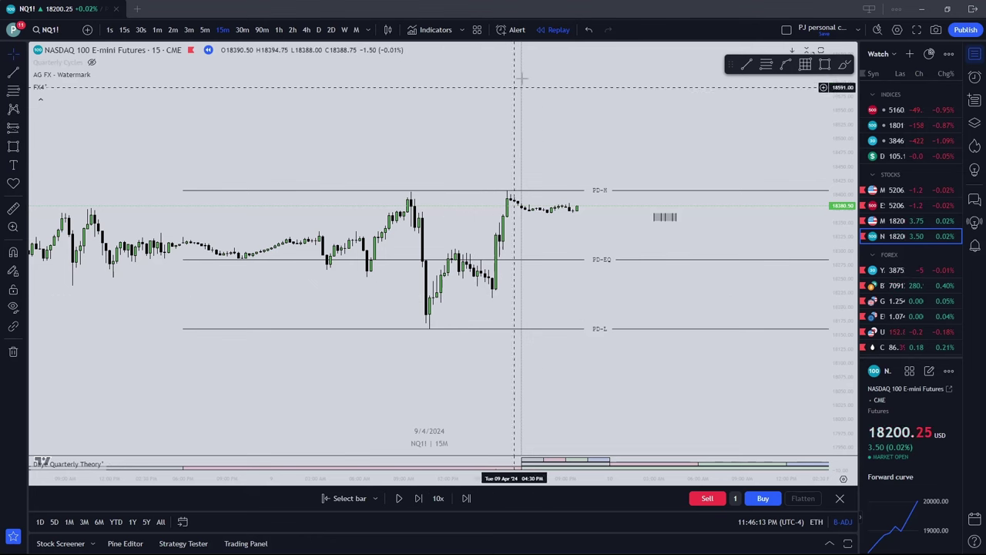
scroll(532, 185, down, 4)
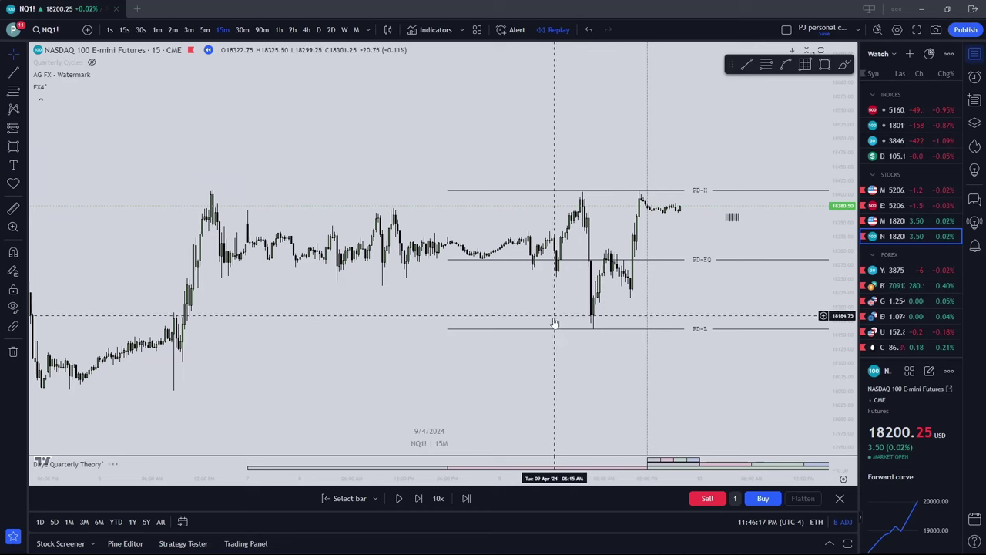
Step: Examine the NASDAQ 15-minute candles from the early-April drop through 9 April against PD-H, PD-EQ and PD-L
scroll(489, 183, down, 4)
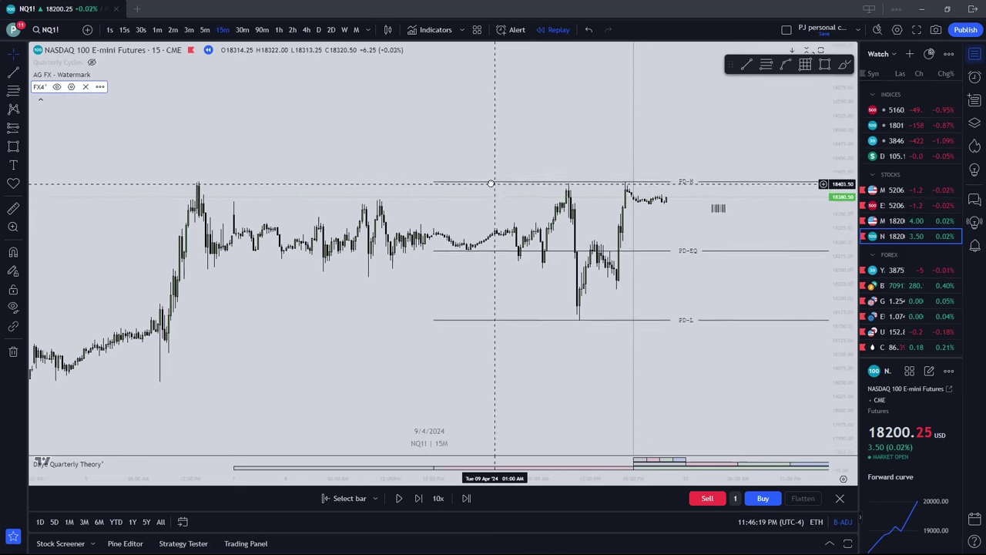
scroll(485, 183, down, 3)
scroll(561, 204, up, 2)
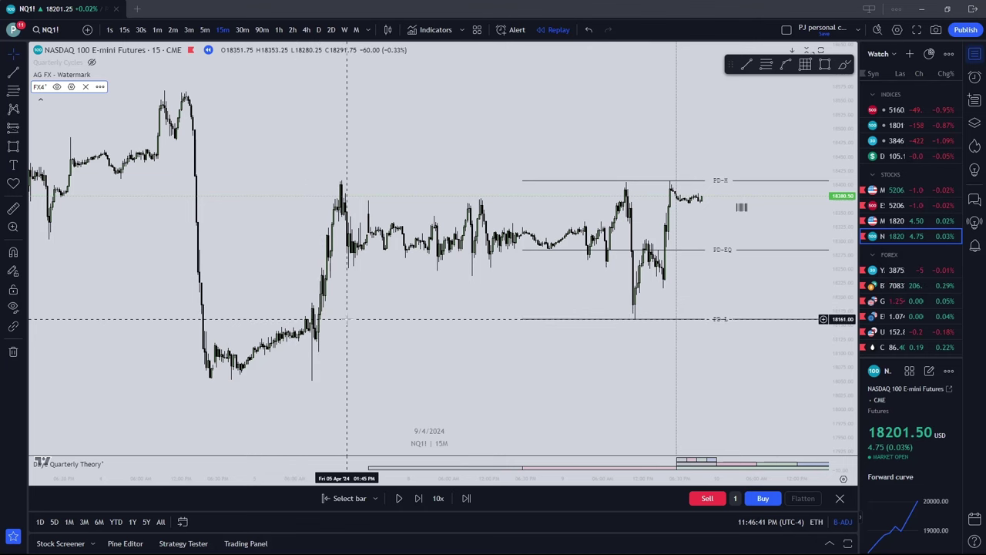
drag(357, 318, 325, 318)
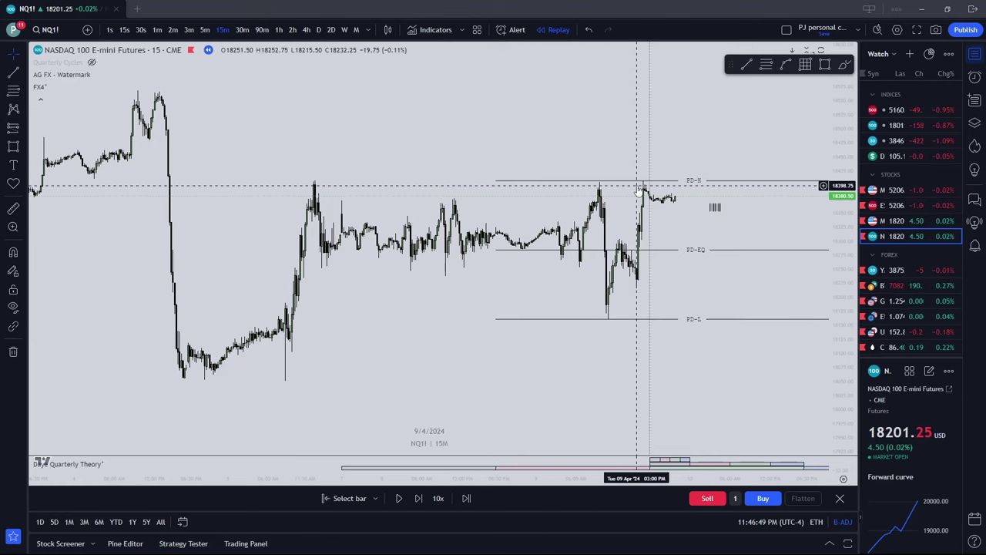
scroll(632, 274, up, 5)
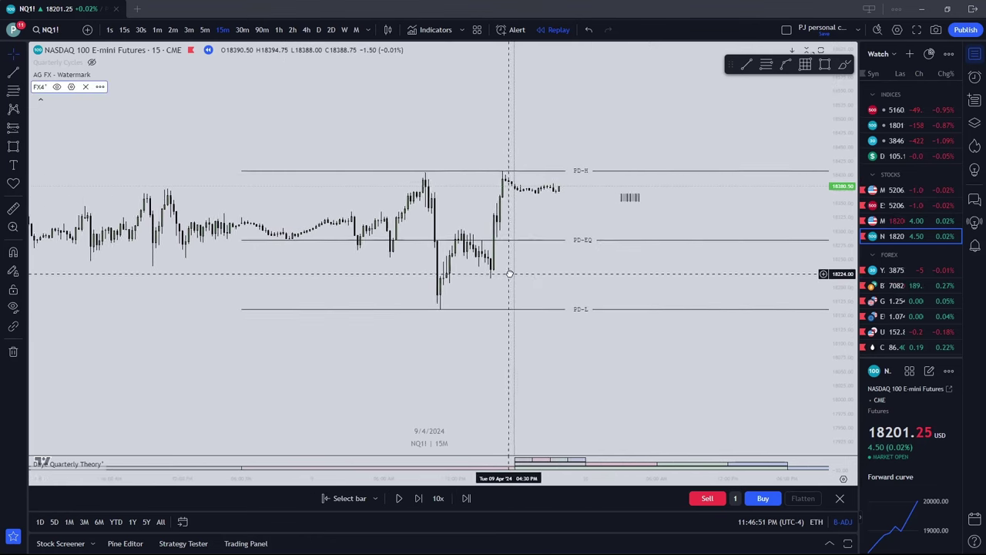
drag(509, 274, 586, 269)
scroll(583, 260, down, 2)
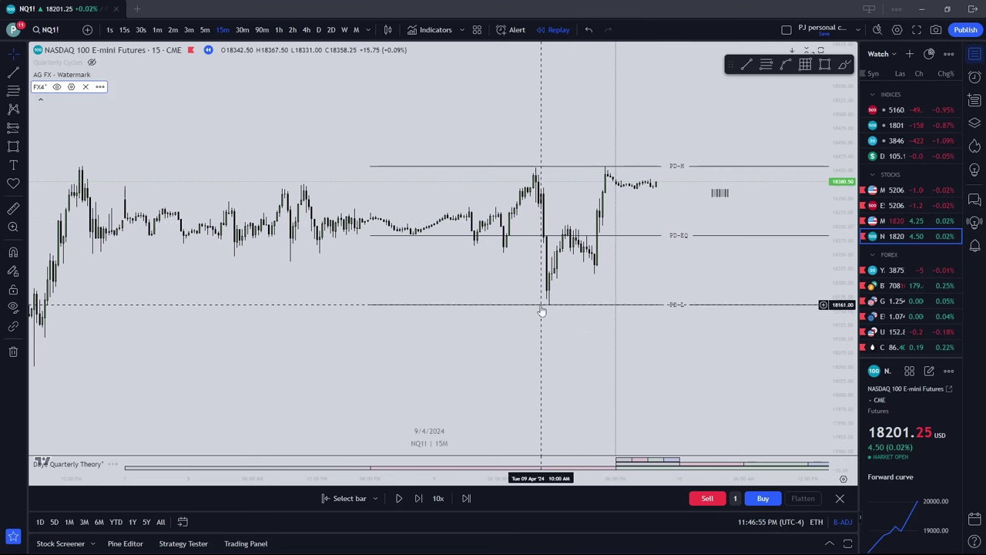
scroll(585, 269, down, 2)
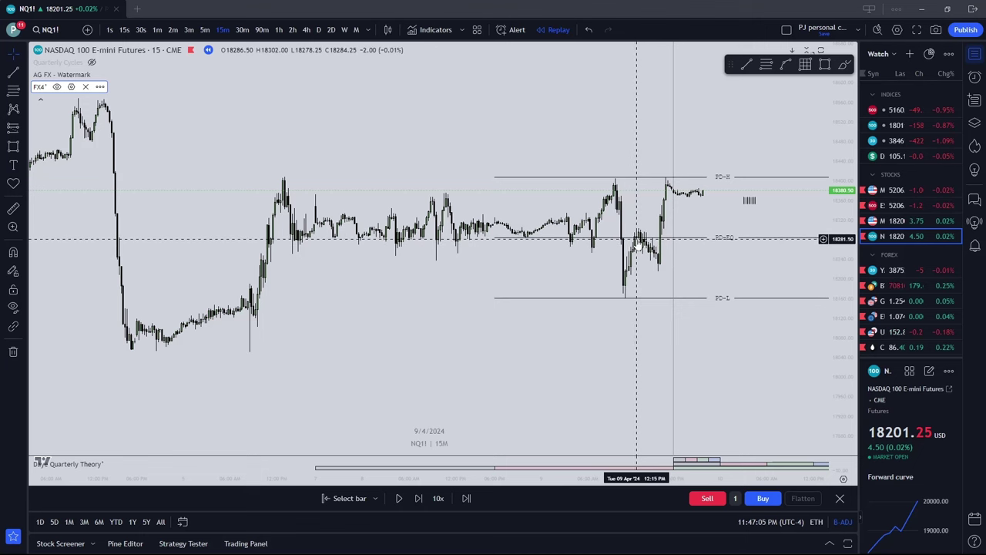
scroll(637, 241, up, 3)
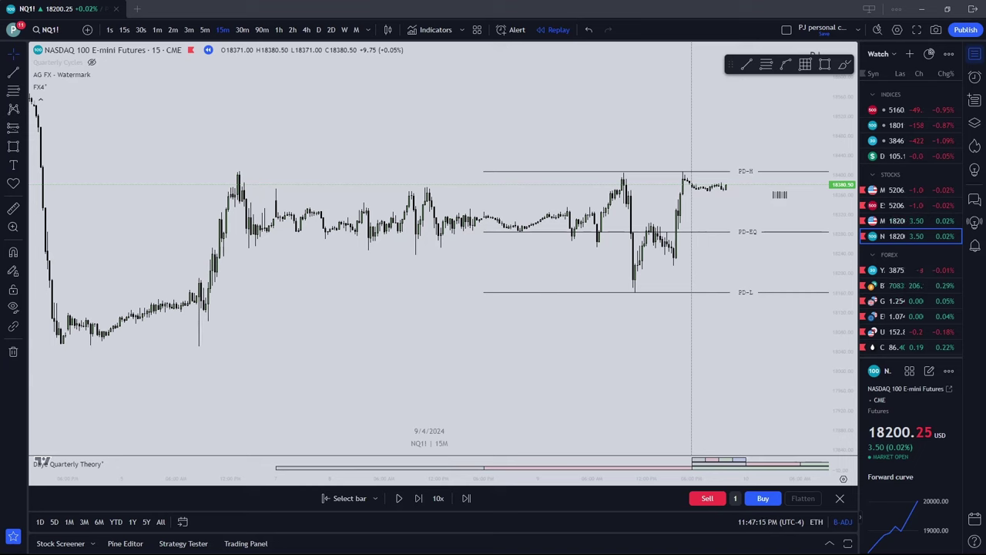
Step: Switch to the Turtle Soup Model # 2 document in Google Docs and highlight its opening lines, ending on the HTF BIAS note
key(alt+Tab)
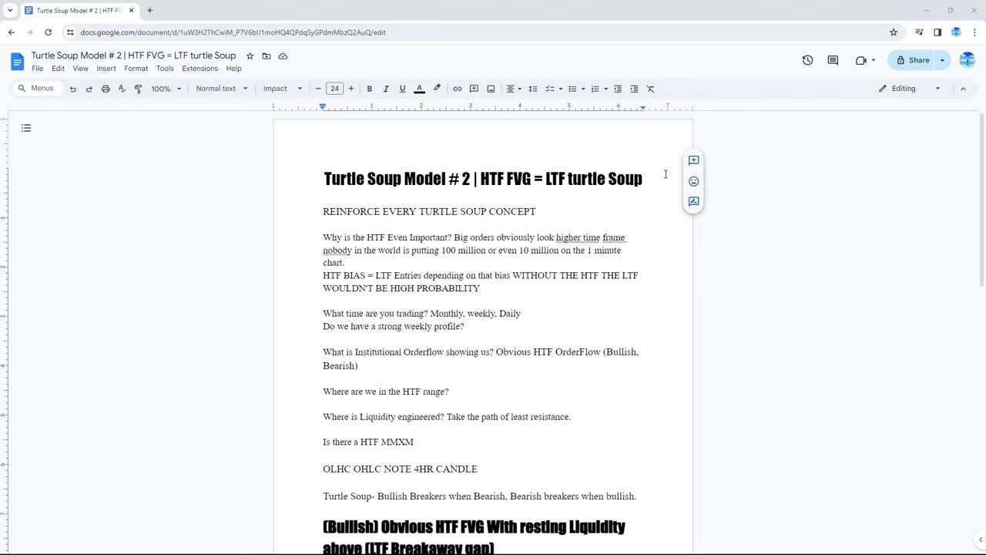
drag(535, 211, 199, 205)
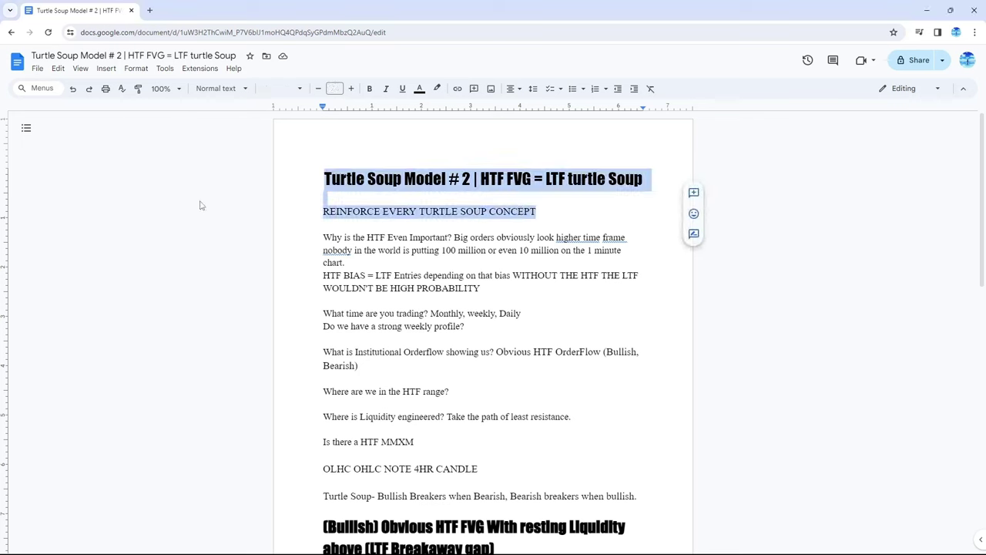
drag(295, 228, 423, 251)
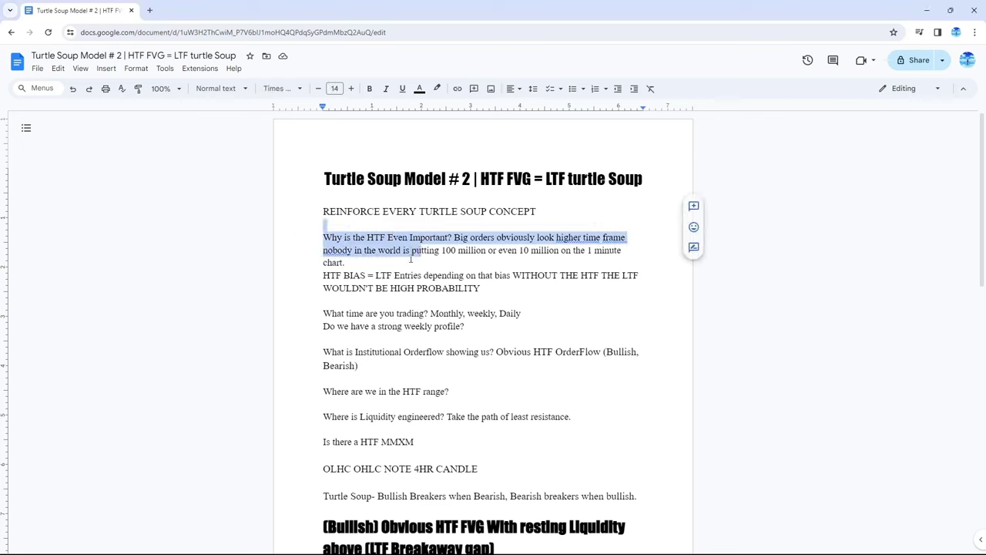
drag(319, 275, 459, 289)
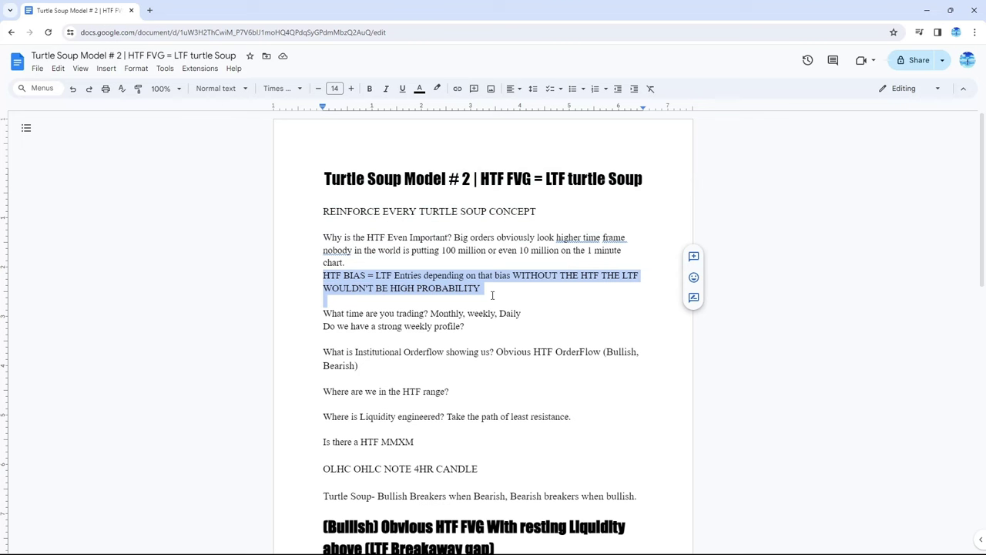
click(494, 291)
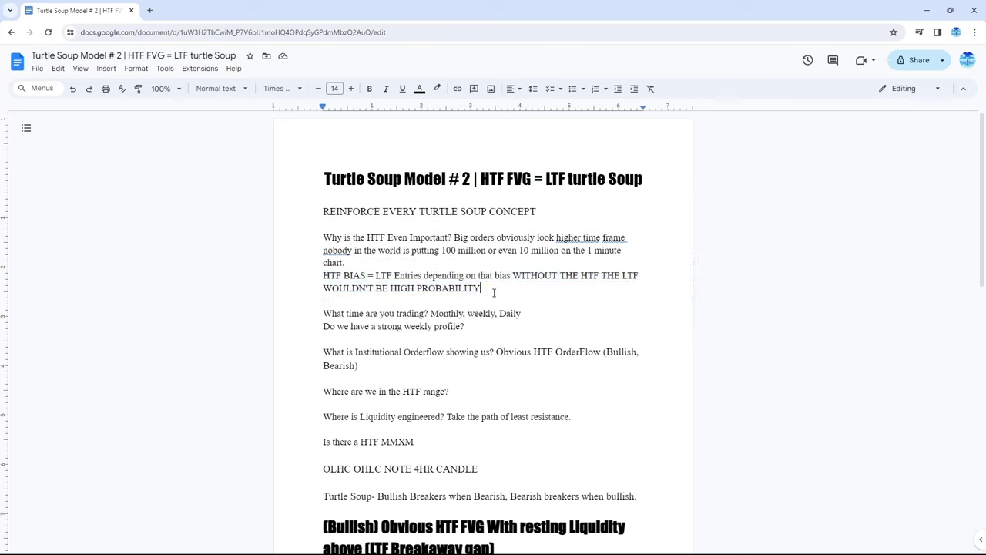
drag(358, 277, 493, 294)
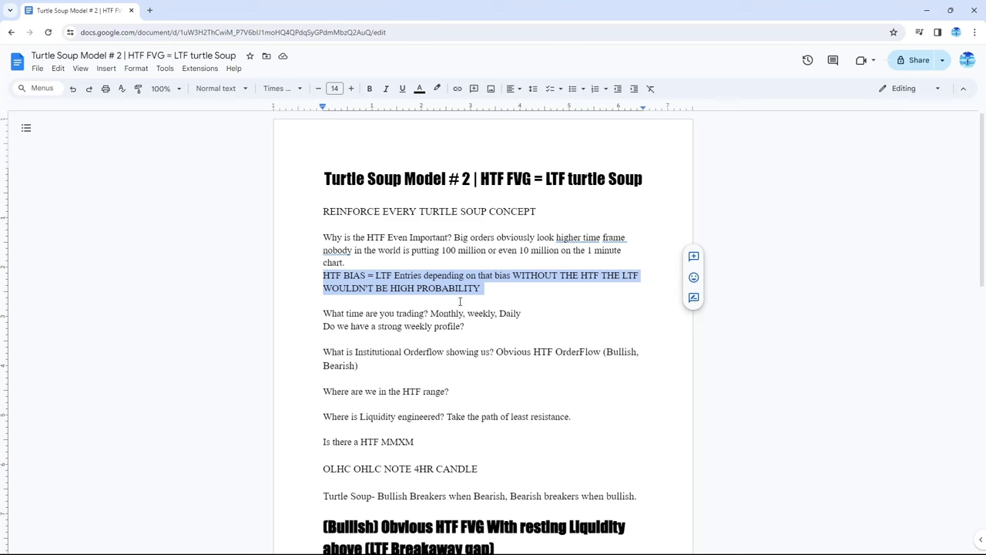
click(522, 313)
click(732, 279)
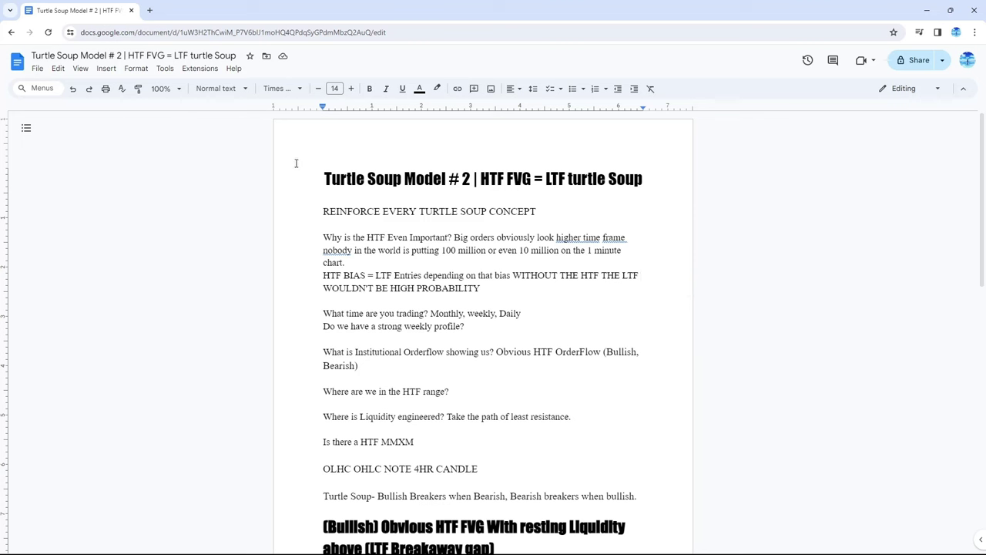
Step: Highlight the document title, the HTF range question and the Institutional Orderflow question in turn while reviewing them
drag(322, 179, 642, 179)
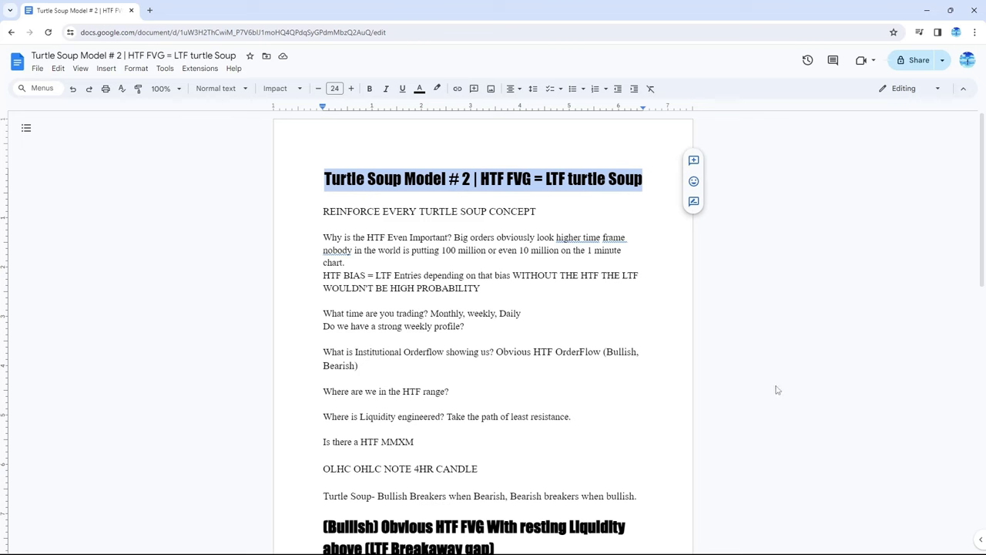
click(672, 278)
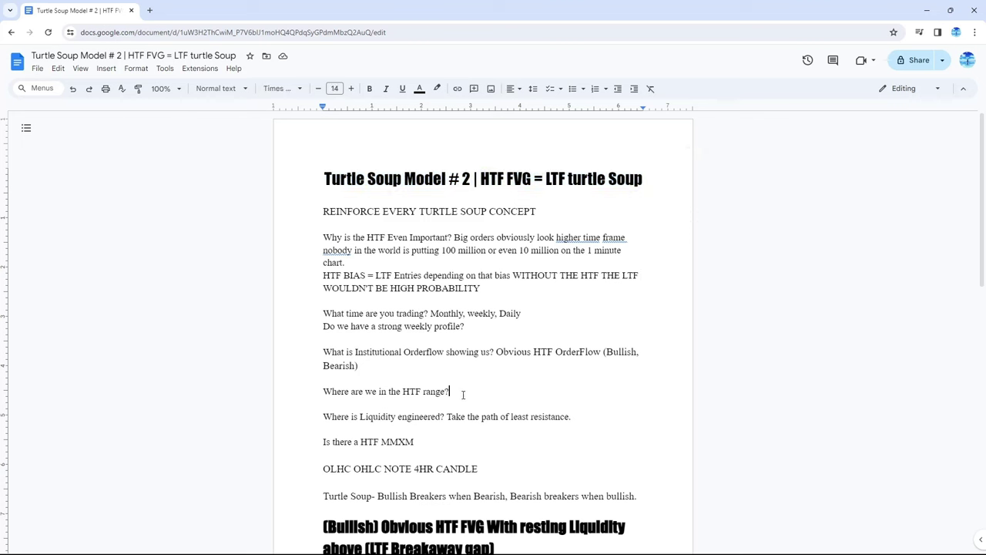
drag(462, 392, 320, 382)
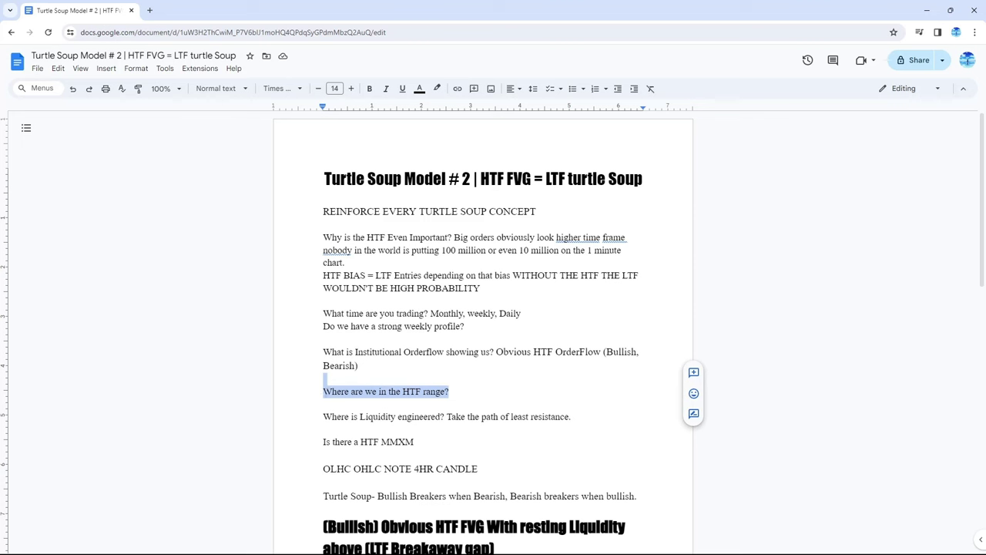
click(378, 365)
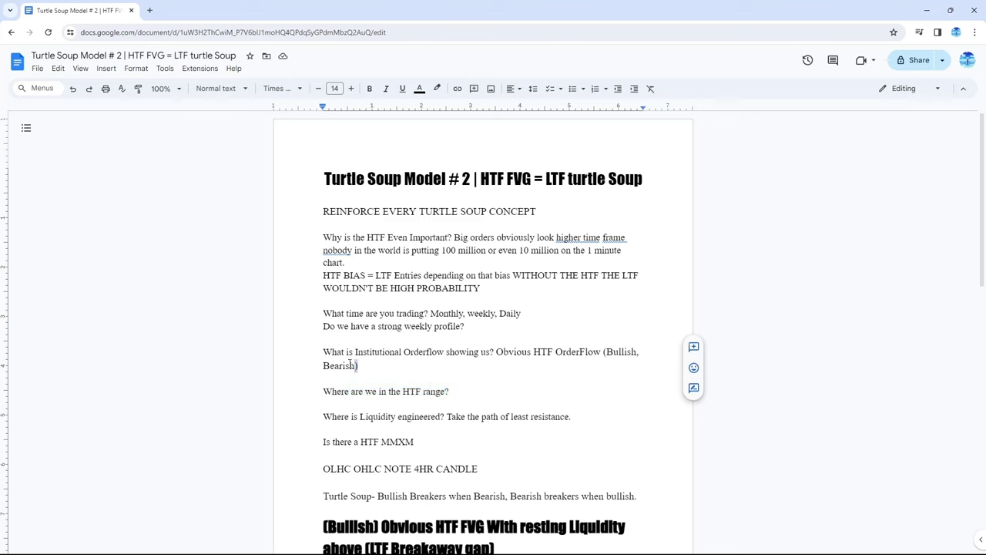
drag(378, 365, 316, 349)
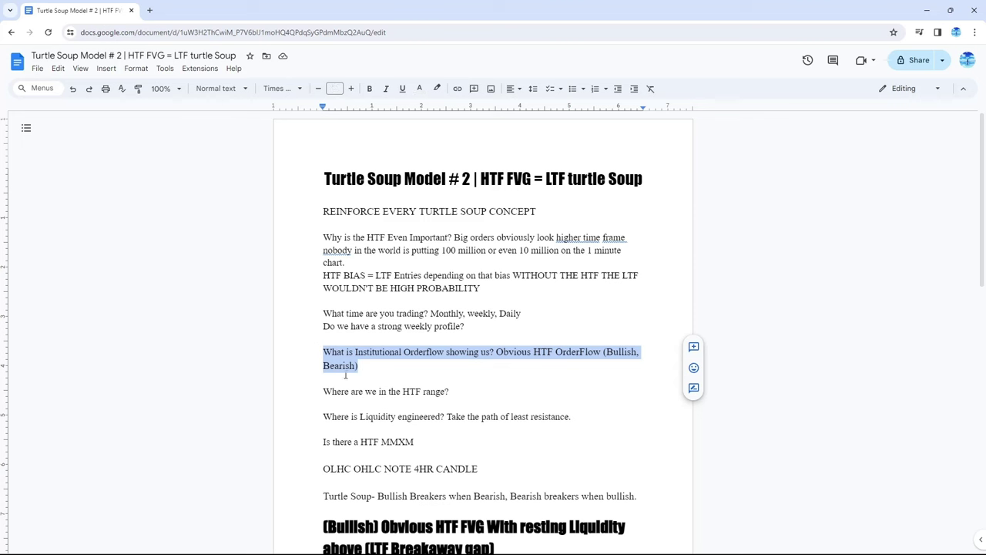
click(385, 369)
drag(385, 368, 325, 352)
Step: Highlight the "Where is Liquidity engineered?" line and the "Is there a HTF MMXM" line for review
drag(568, 417, 318, 416)
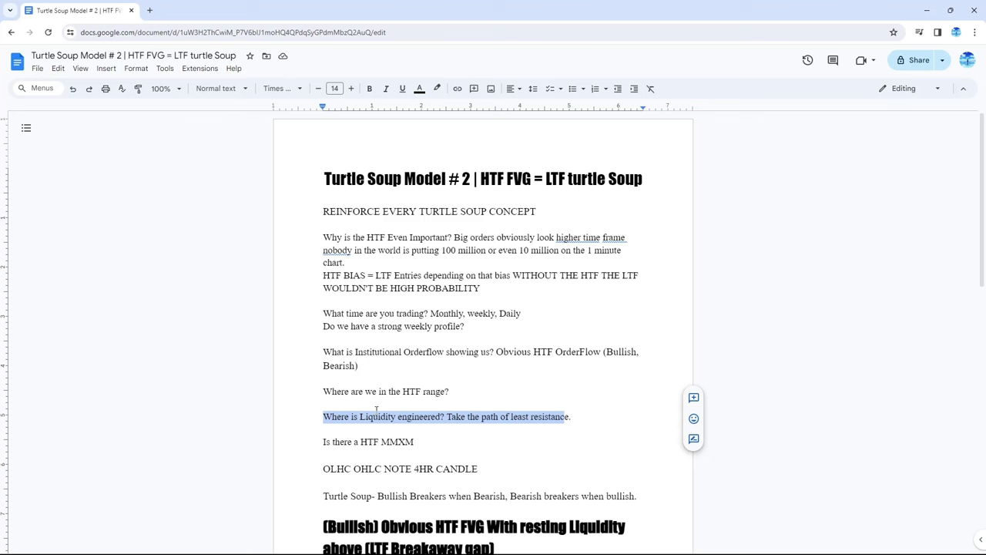
drag(316, 414, 582, 422)
click(582, 423)
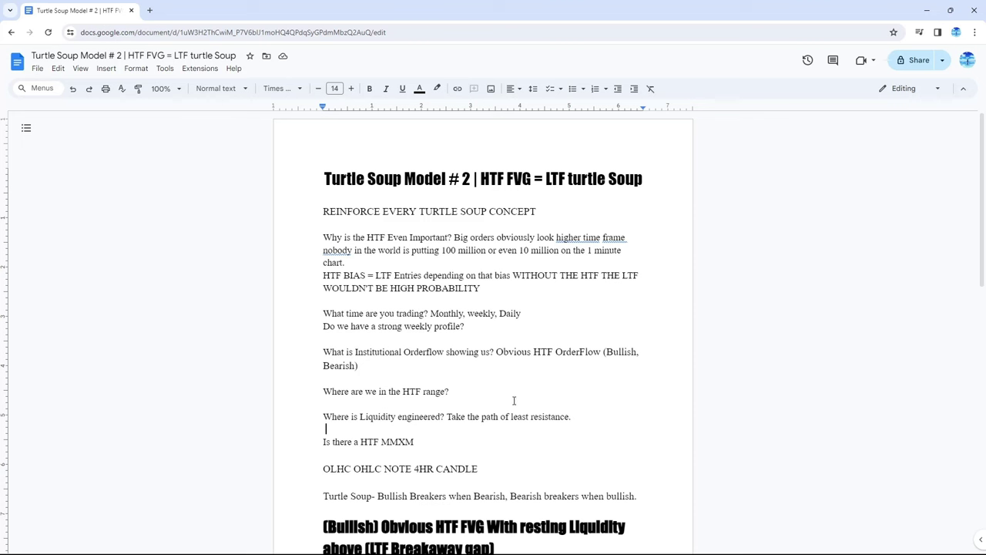
drag(571, 416, 321, 416)
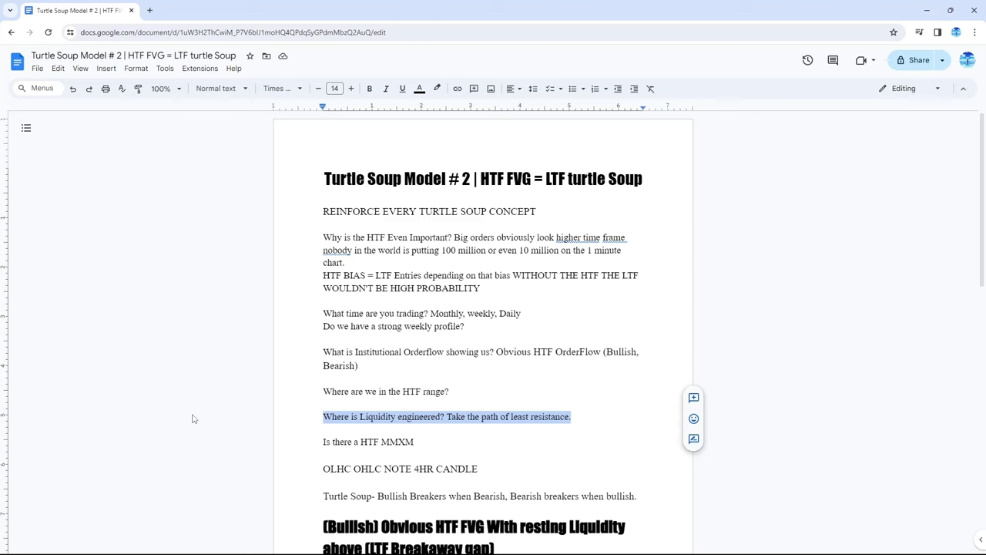
click(437, 443)
drag(437, 442, 324, 439)
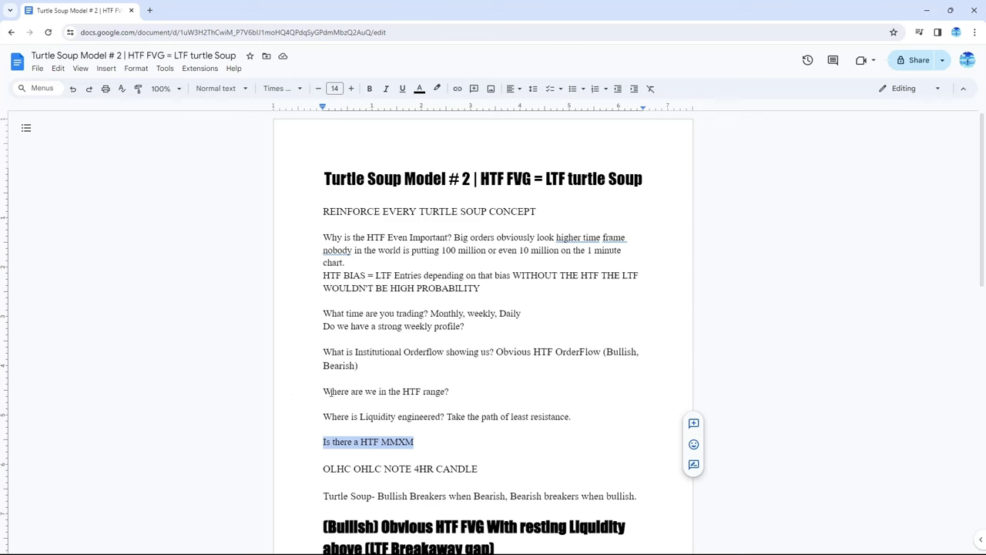
mouse_move(436, 548)
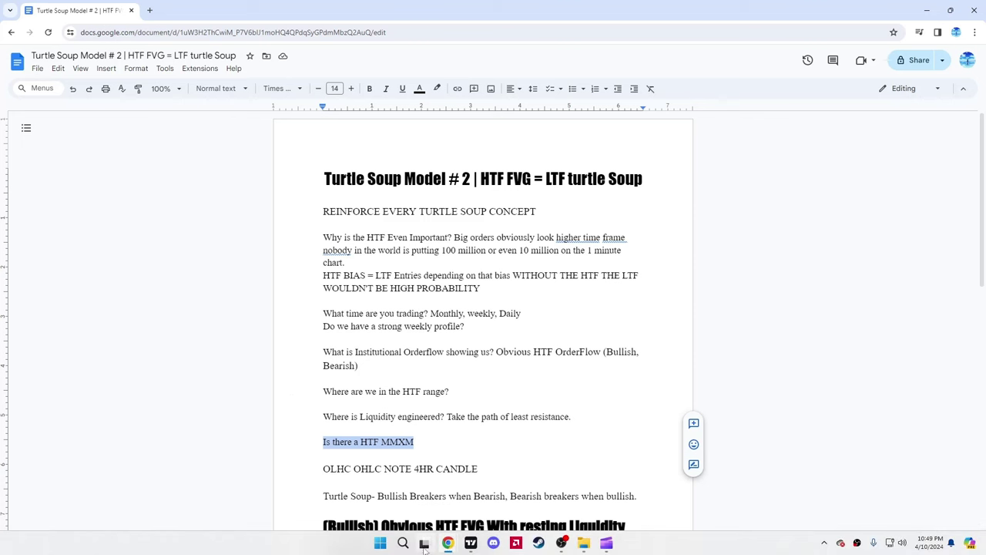
click(520, 432)
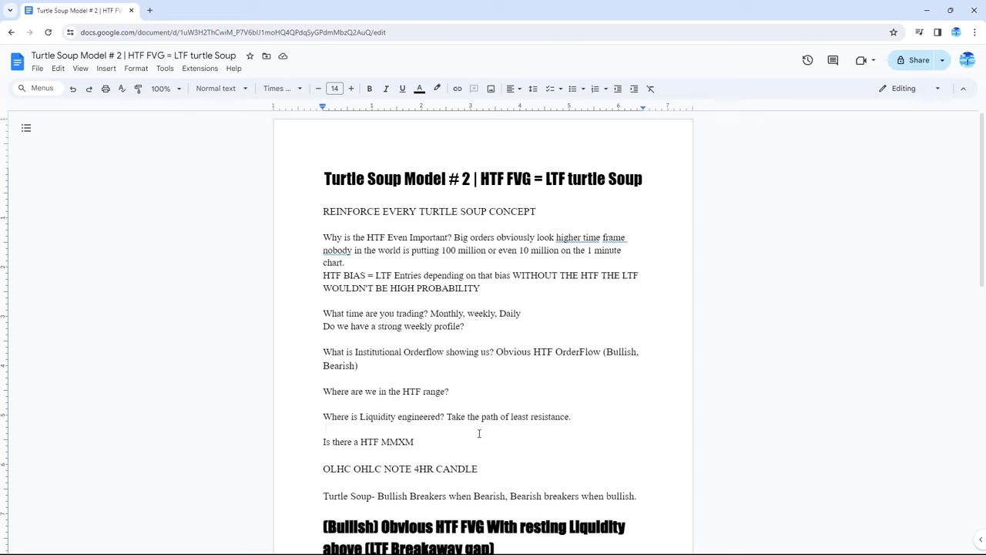
Step: Highlight the OLHC OHLC 4HR candle note and the Turtle Soup line about bullish and bearish breakers
drag(516, 467, 284, 461)
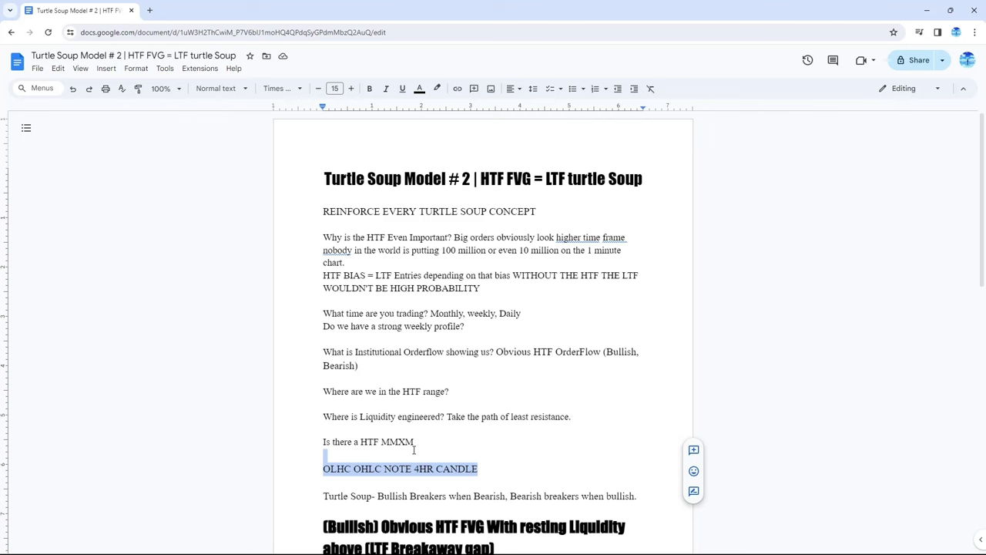
click(416, 445)
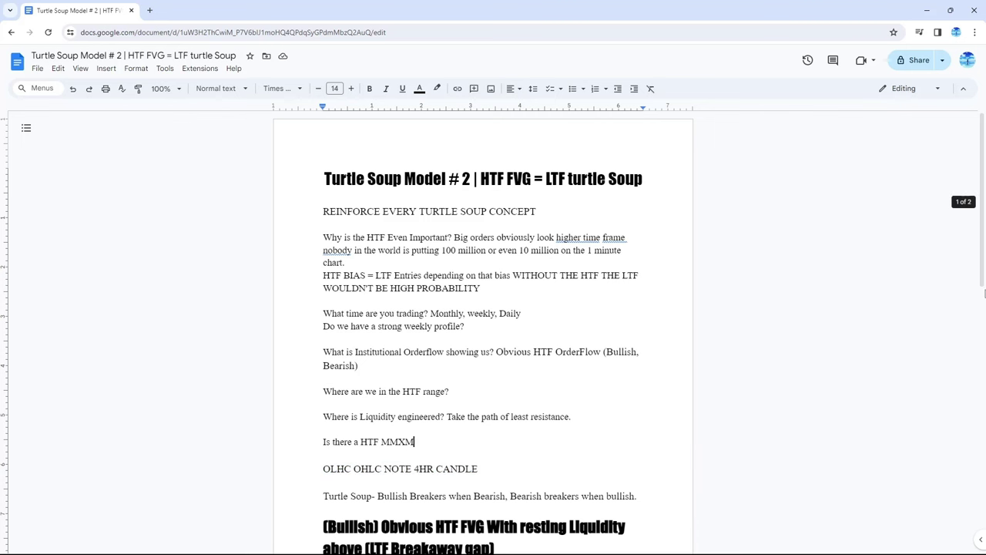
click(984, 304)
scroll(984, 356, up, 3)
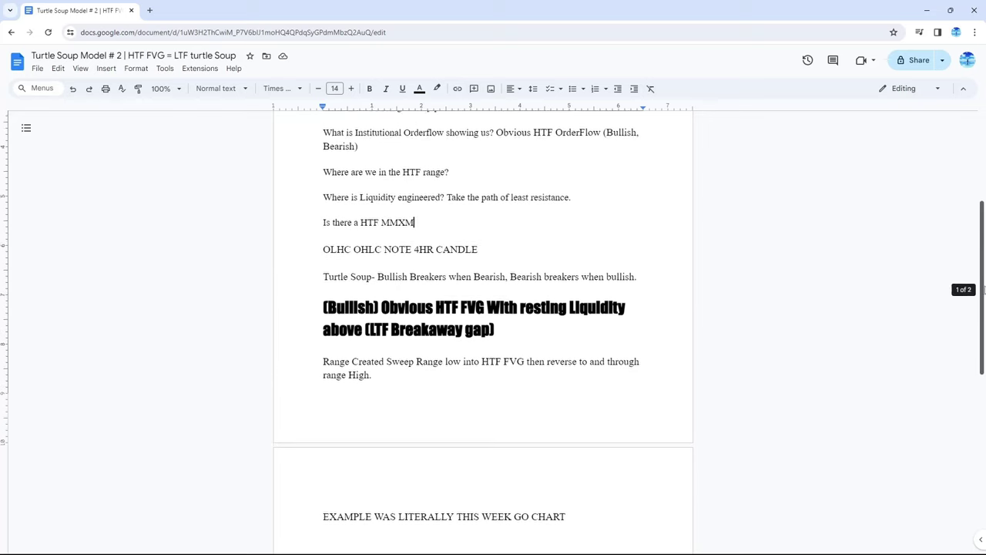
drag(323, 282, 440, 283)
click(440, 283)
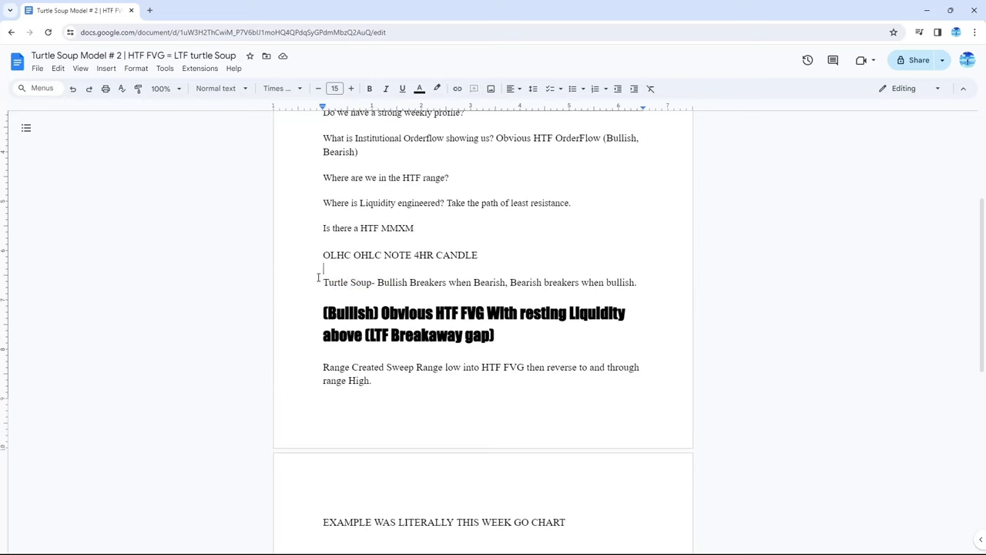
drag(323, 282, 640, 284)
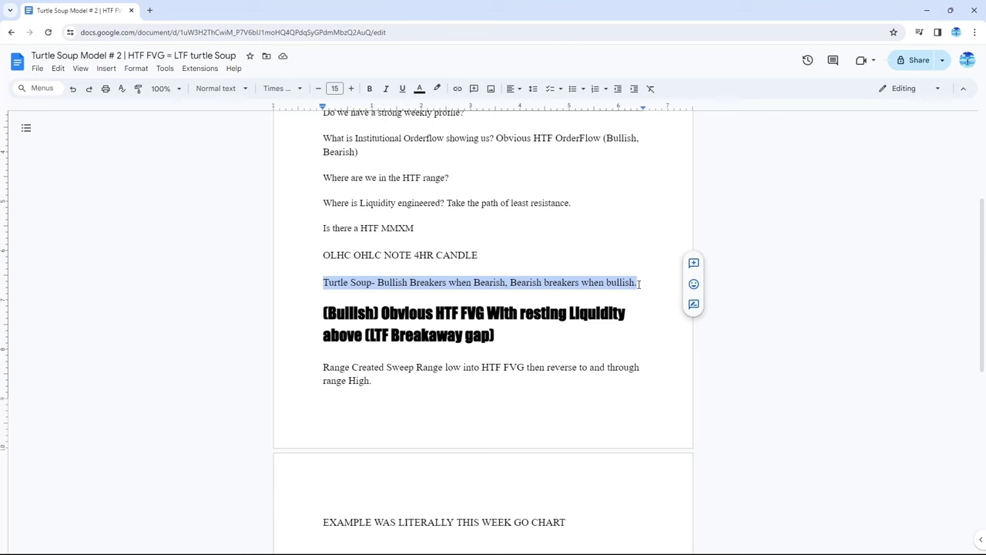
Step: Highlight the bullish HTF FVG heading, its sweep-range-low description and the example line on the second page
drag(495, 336, 324, 312)
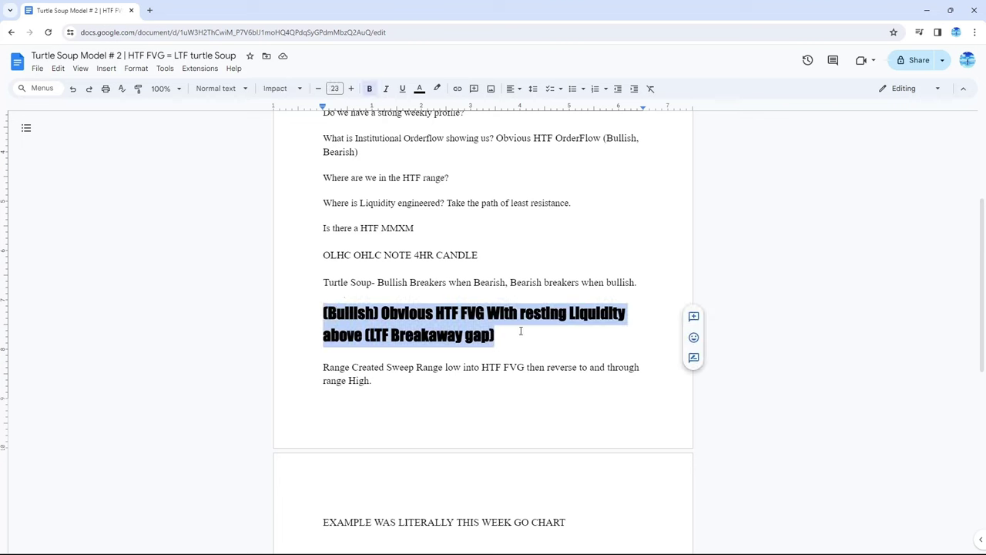
click(521, 331)
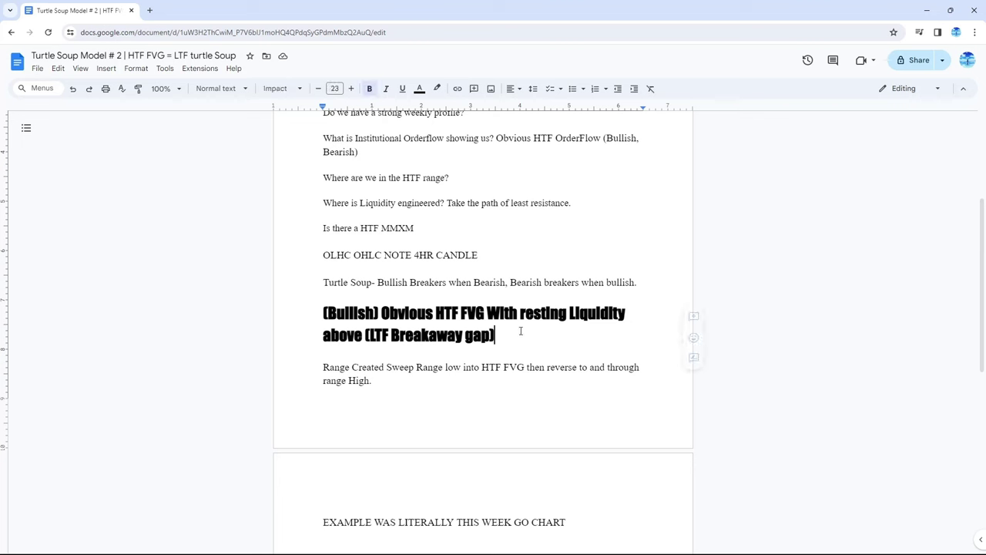
triple_click(314, 371)
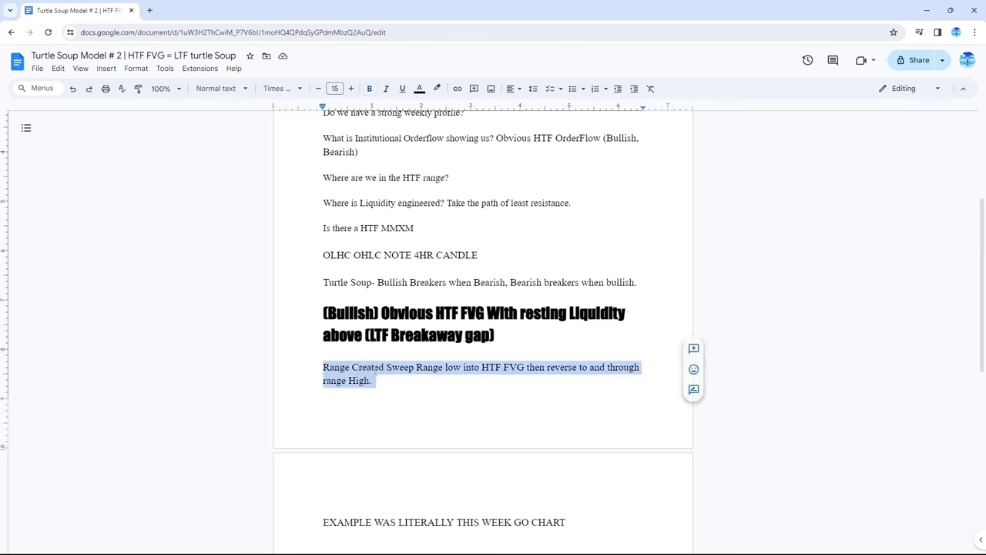
click(455, 387)
drag(408, 379, 326, 348)
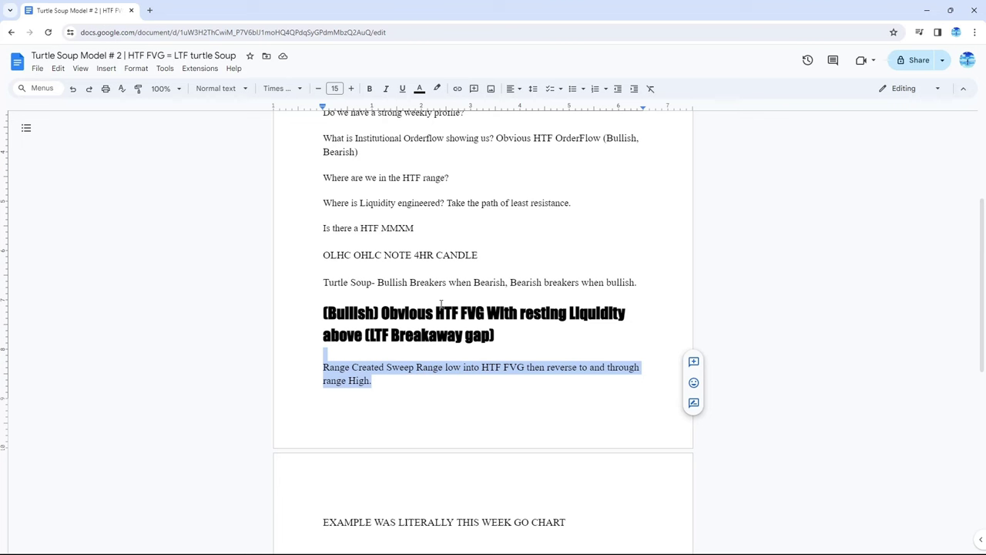
click(538, 399)
drag(592, 523, 569, 522)
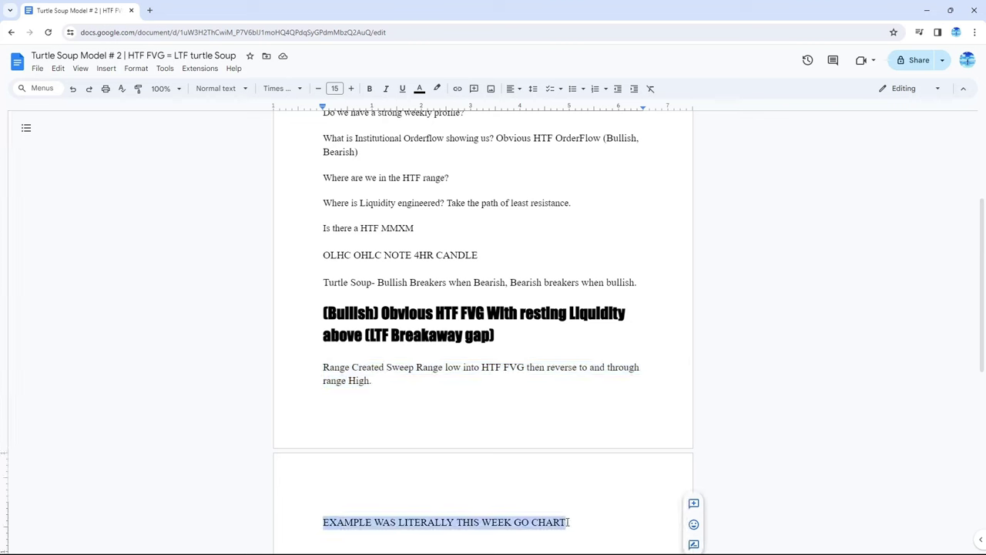
Step: Return to the document title and highlight the notes from the title through the range description as a recap
drag(983, 341, 964, 277)
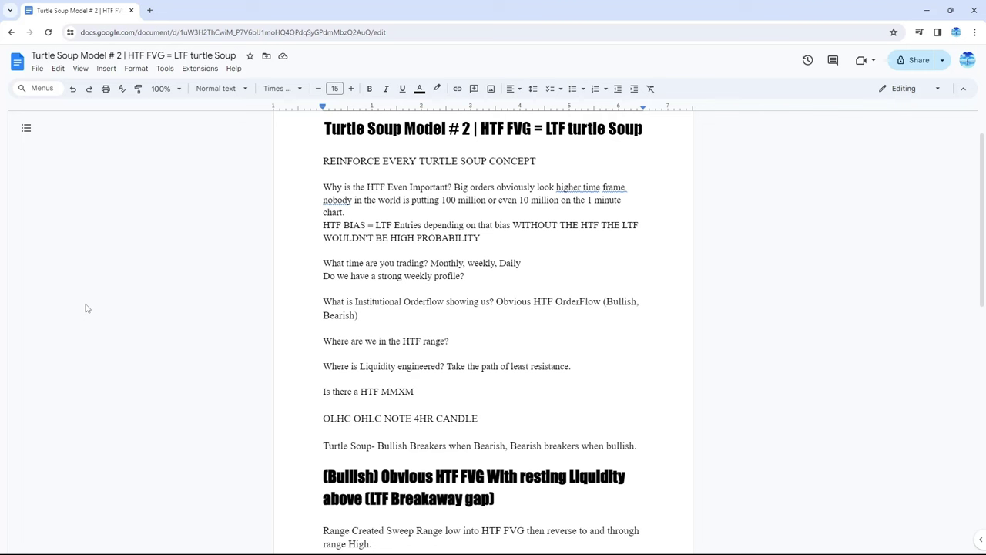
drag(325, 127, 634, 544)
click(719, 301)
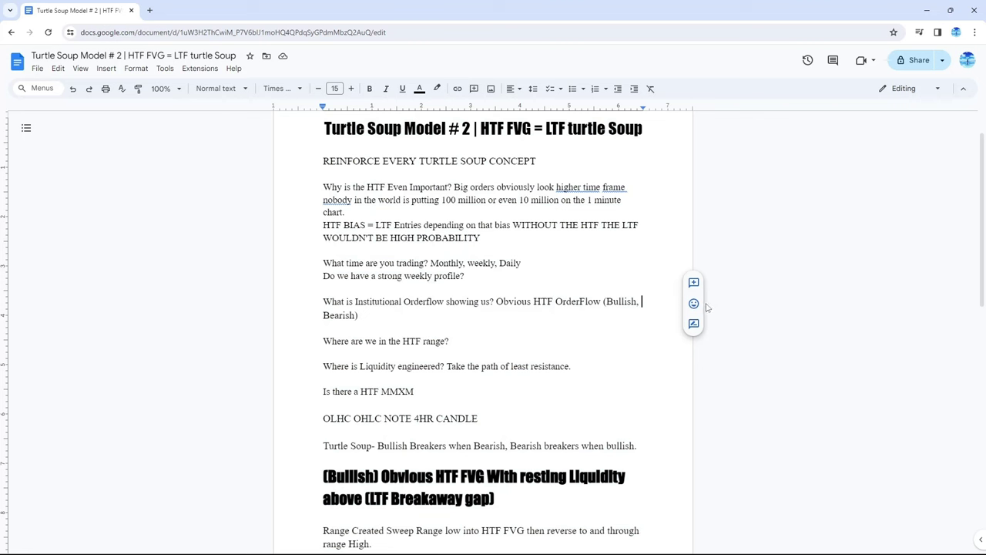
drag(318, 126, 651, 530)
click(740, 387)
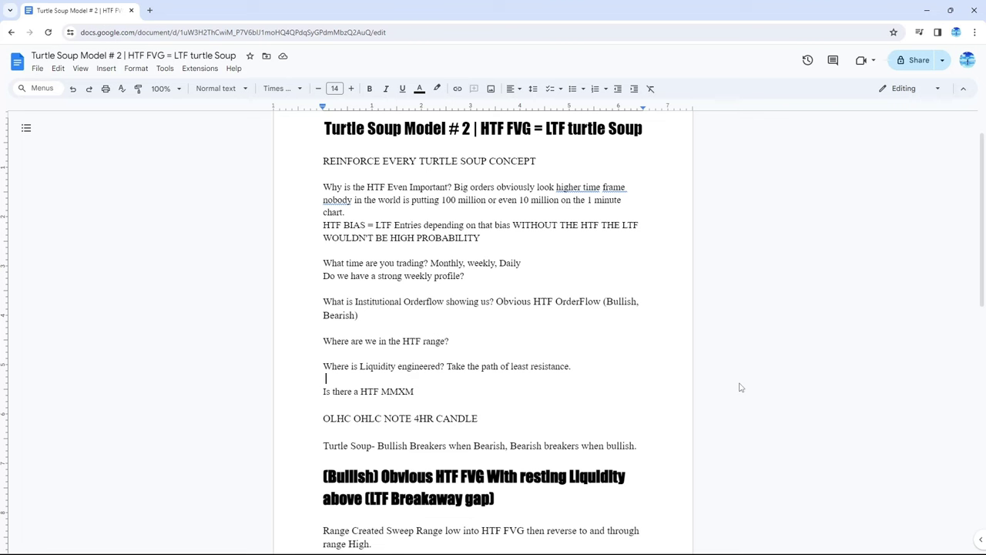
click(327, 379)
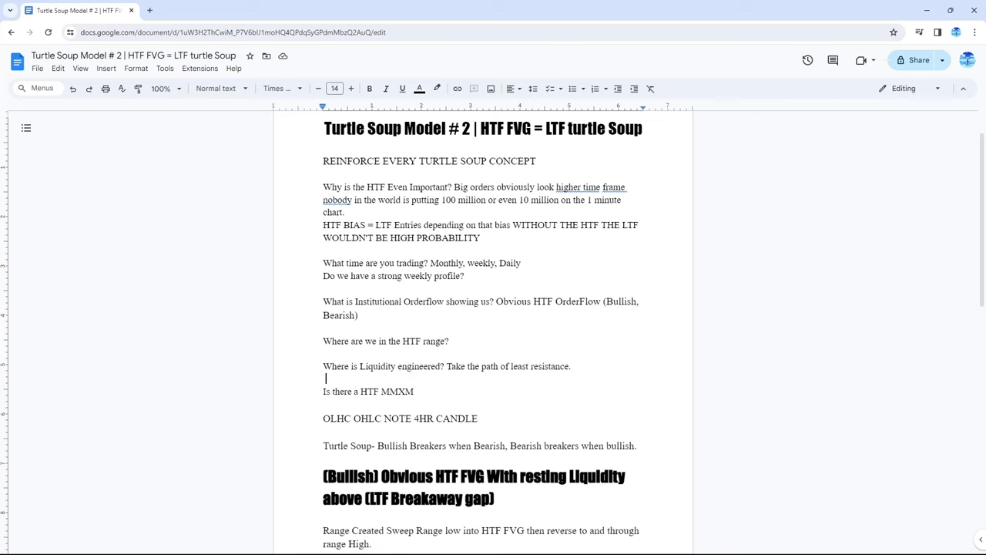